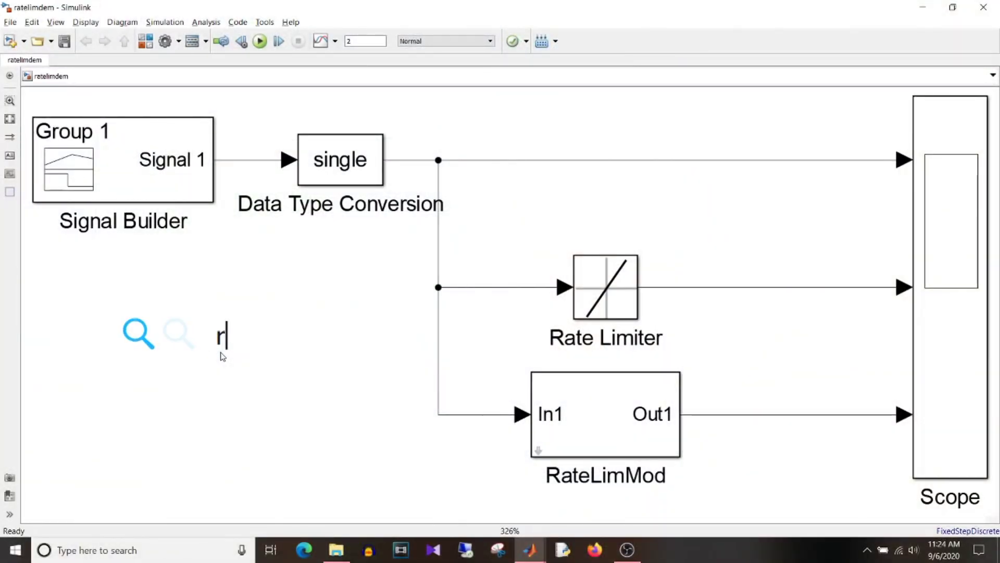
# Quick-insert a trial Rate Limiter1 block with 'rat', then delete it.
pyautogui.write('at')
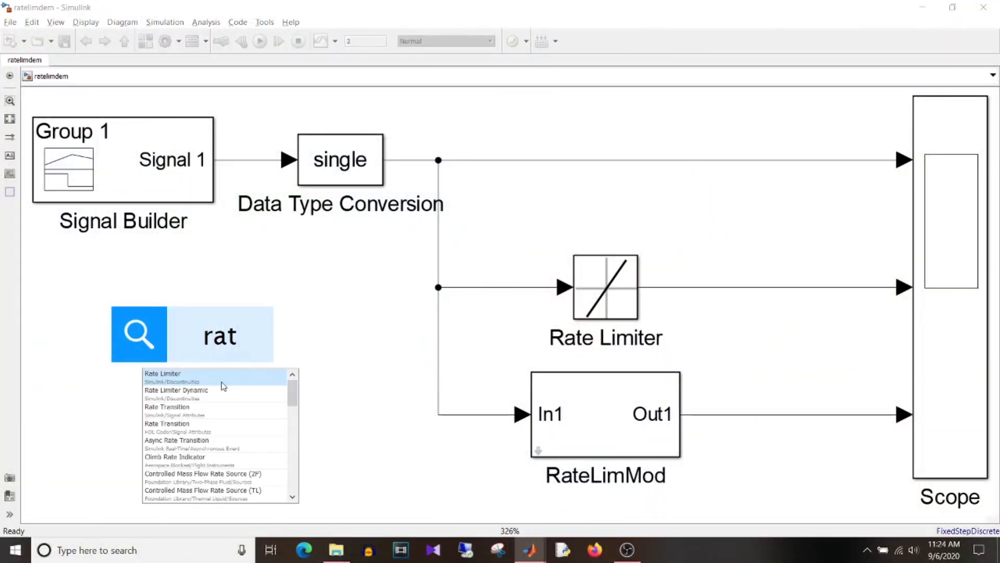
pyautogui.press('Return')
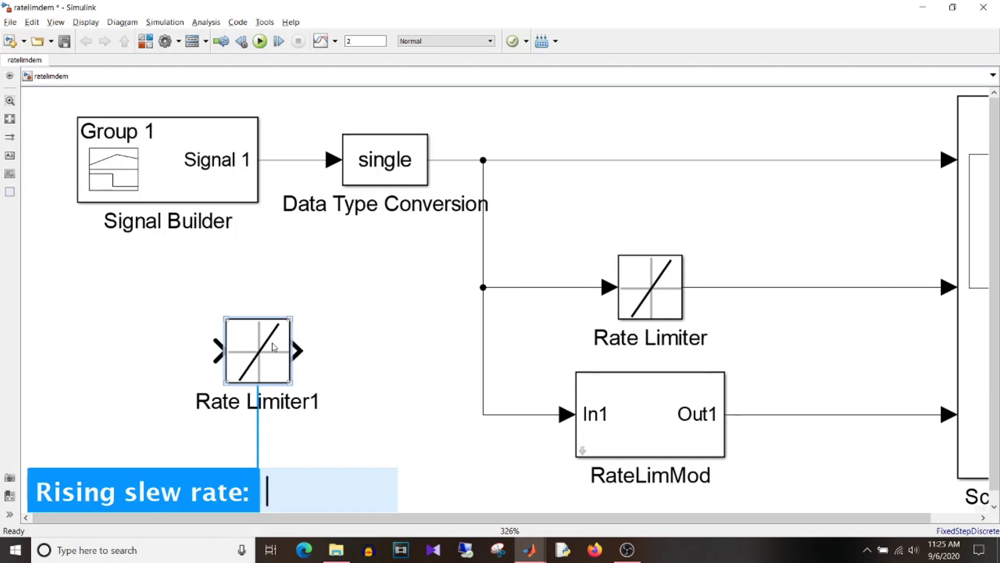
pyautogui.moveTo(206, 290); pyautogui.dragTo(334, 409)
pyautogui.press('Delete')
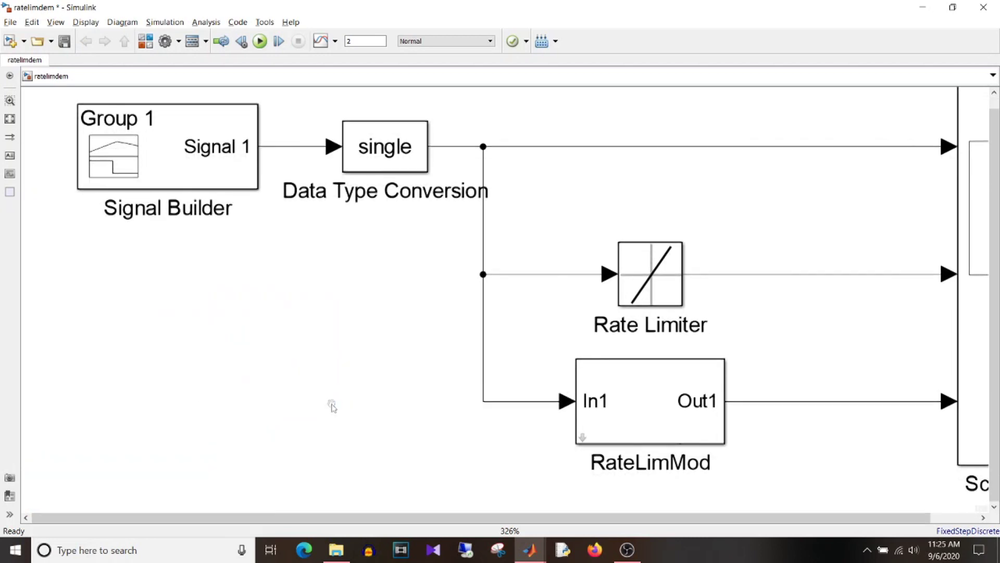
# Open the original Rate Limiter's parameters (rising 10, falling -20) and its documentation.
pyautogui.click(616, 286)
pyautogui.doubleClick(616, 286)
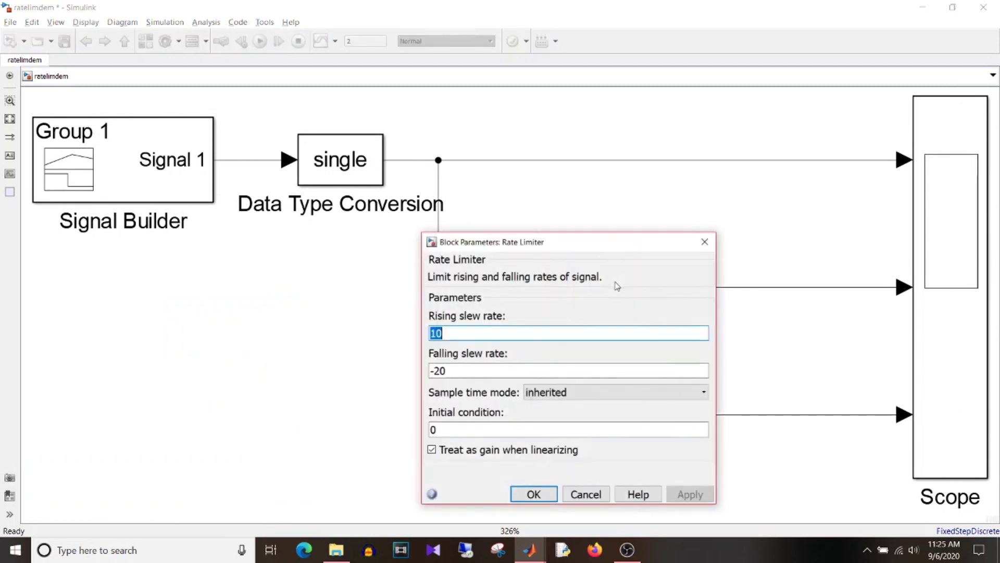
pyautogui.click(644, 501)
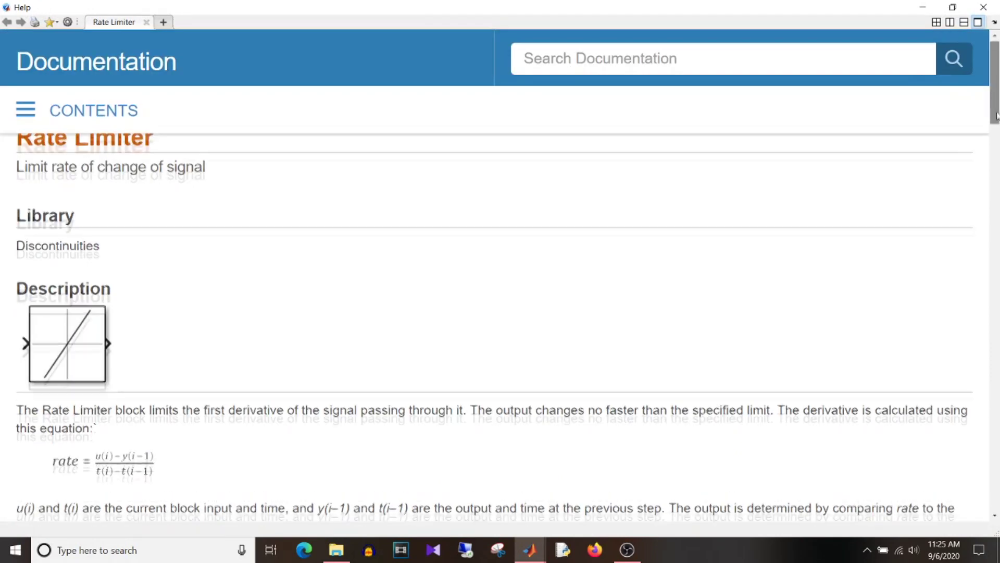
pyautogui.scroll(-2, 996, 130)
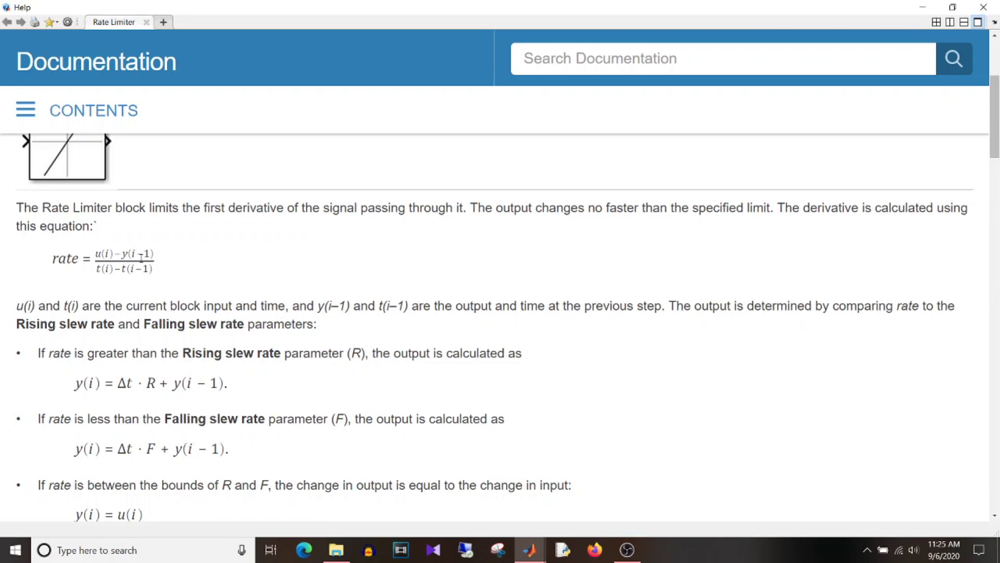
# Scroll the Rate Limiter help page down to the Description section and its slew-rate equations.
pyautogui.moveTo(995, 125); pyautogui.dragTo(998, 142)
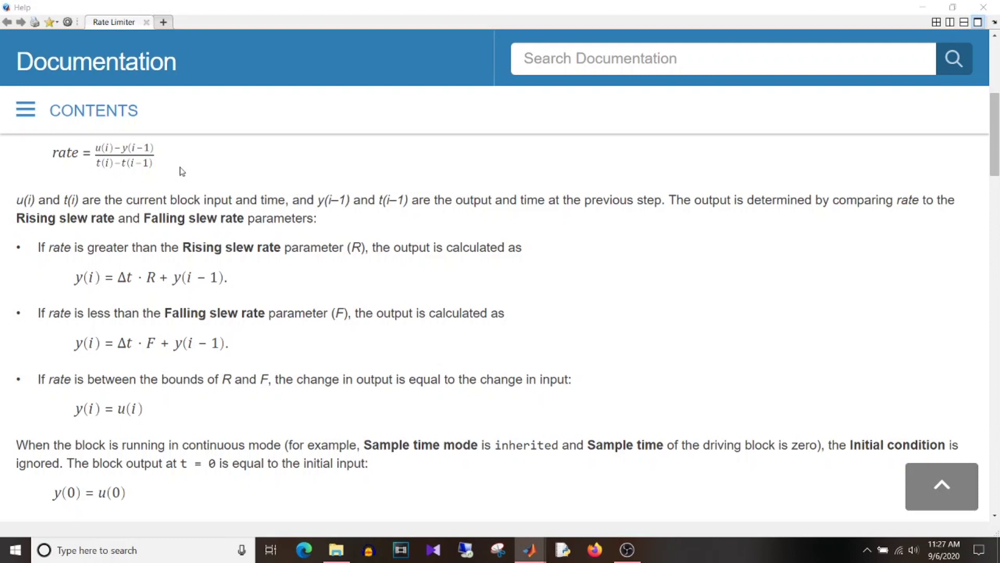
# Refocus the Rate Limiter documentation, then close it to return to the ratelimdem model.
pyautogui.click(702, 279)
pyautogui.click(983, 7)
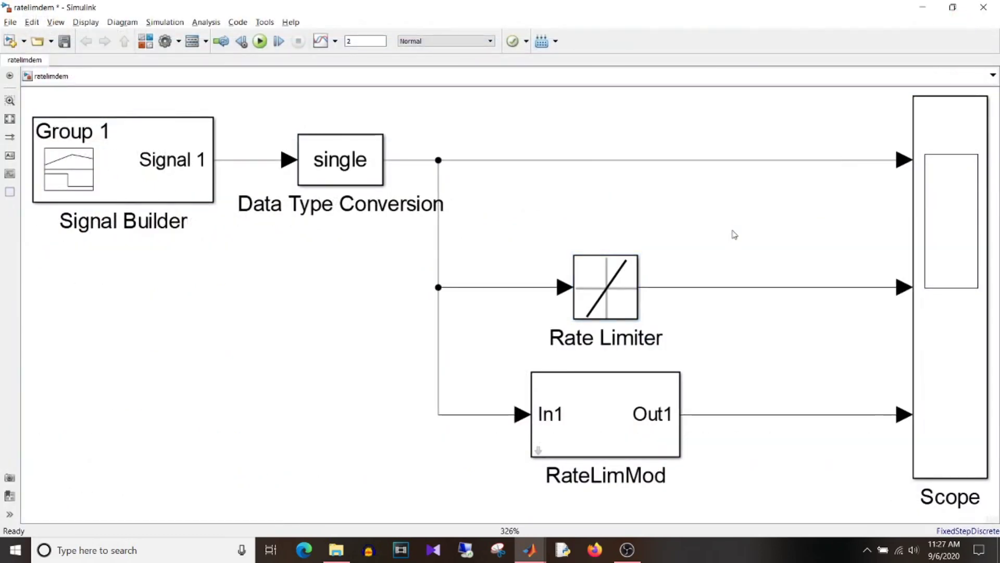
# Recheck the Rate Limiter's parameters unchanged, then start a note below the Signal Builder reading 'samp t = 0.1'.
pyautogui.click(613, 301)
pyautogui.doubleClick(613, 301)
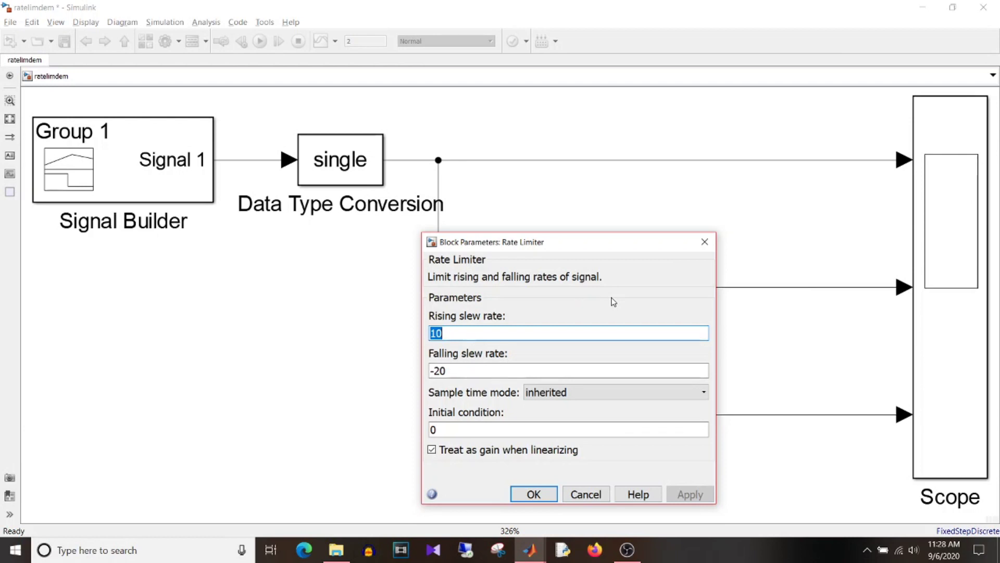
pyautogui.click(705, 243)
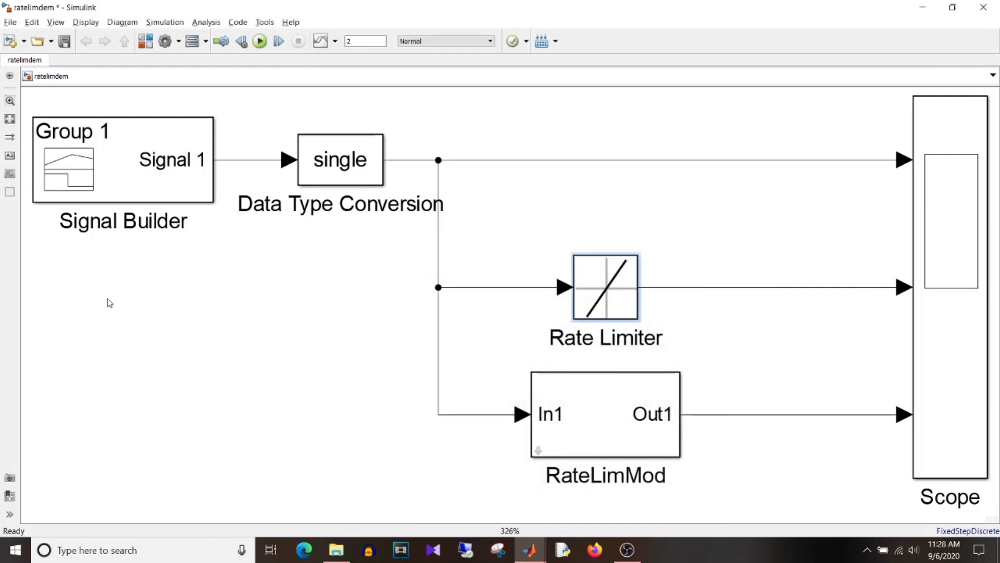
pyautogui.doubleClick(110, 303)
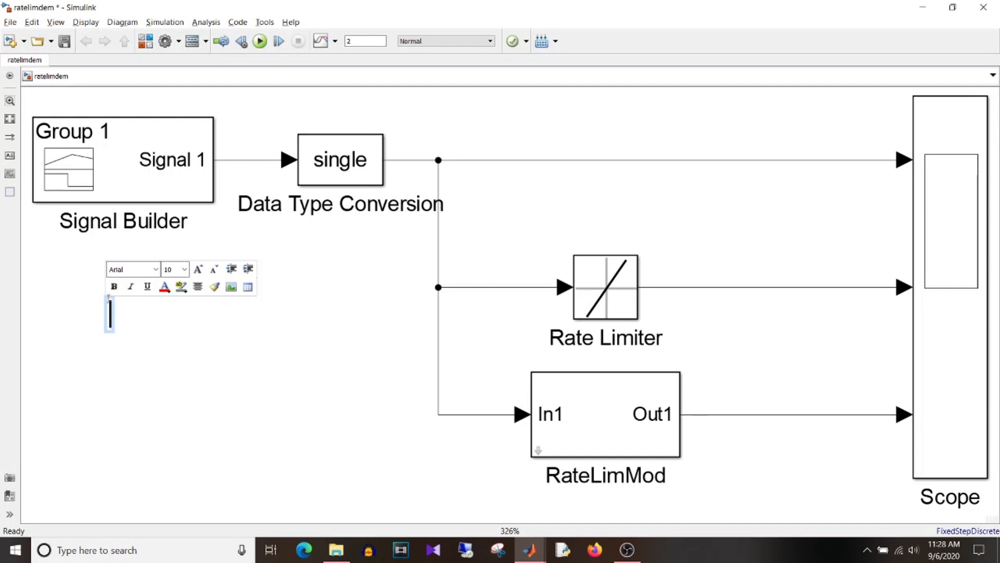
pyautogui.write('samp t ')
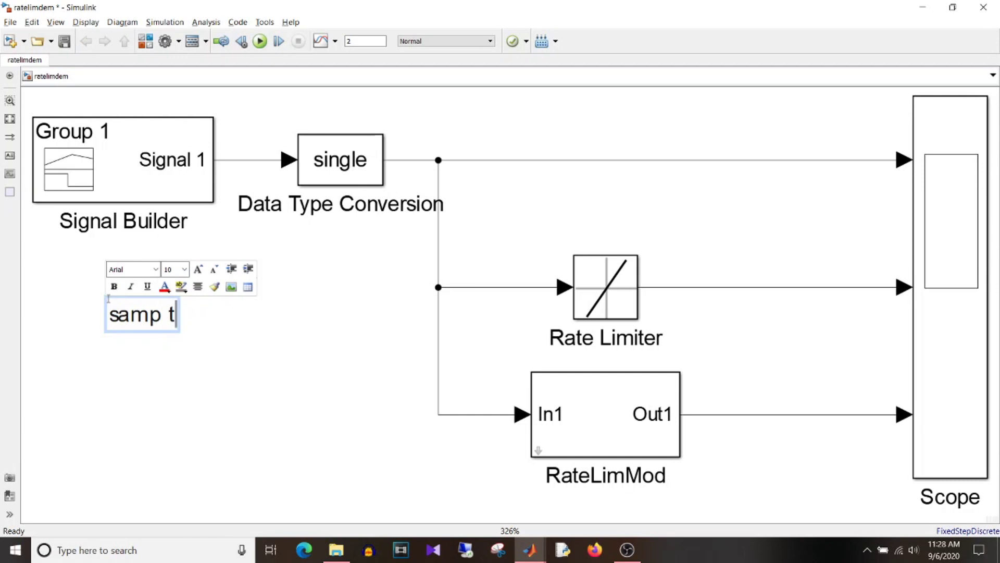
pyautogui.write('= 0')
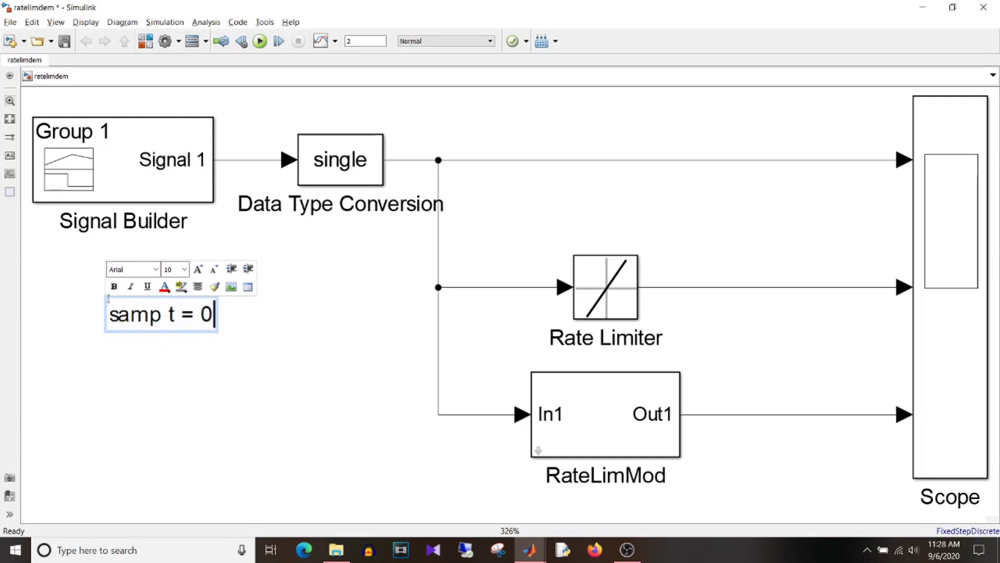
pyautogui.write('.1')
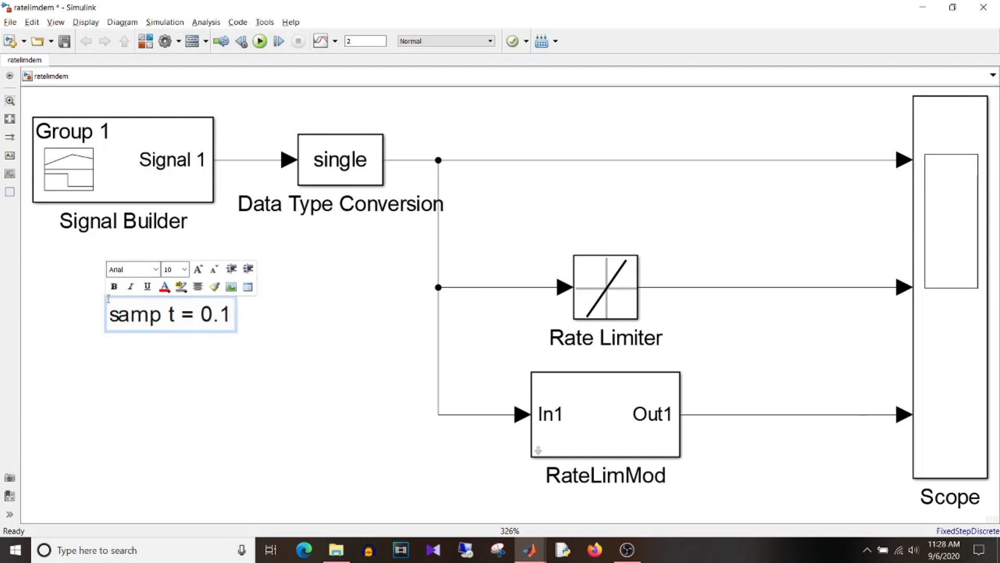
# Add the lines '1/0.1 = 10' and '2/0.1 = 20' beneath 'samp t = 0.1' in the note.
pyautogui.press('Return')
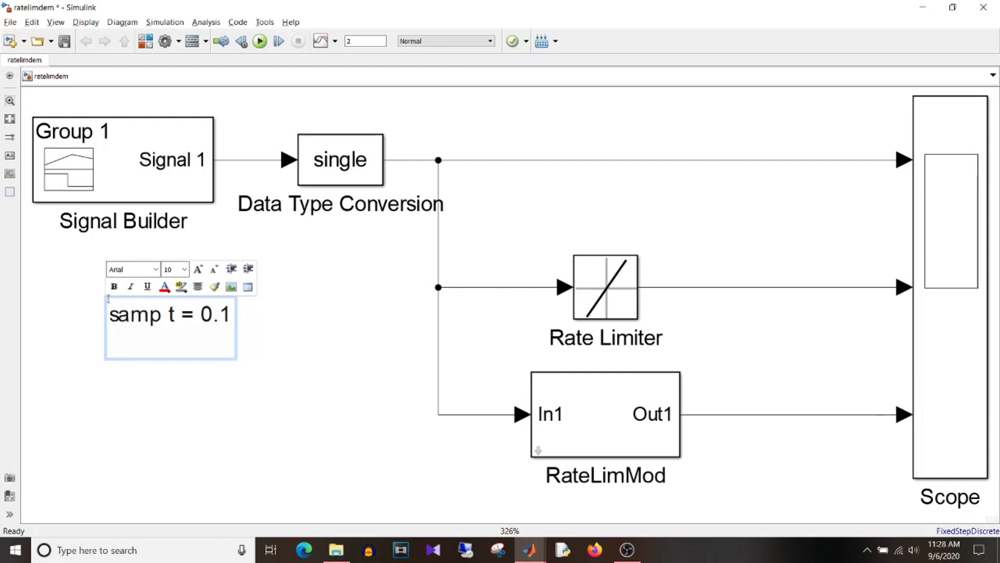
pyautogui.write('1/0.1 = 10')
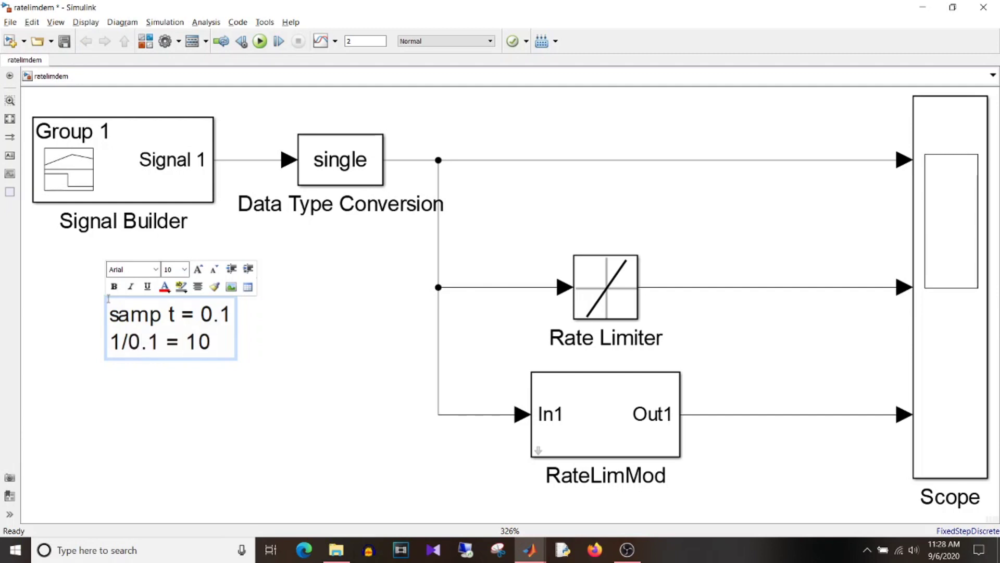
pyautogui.press('Return')
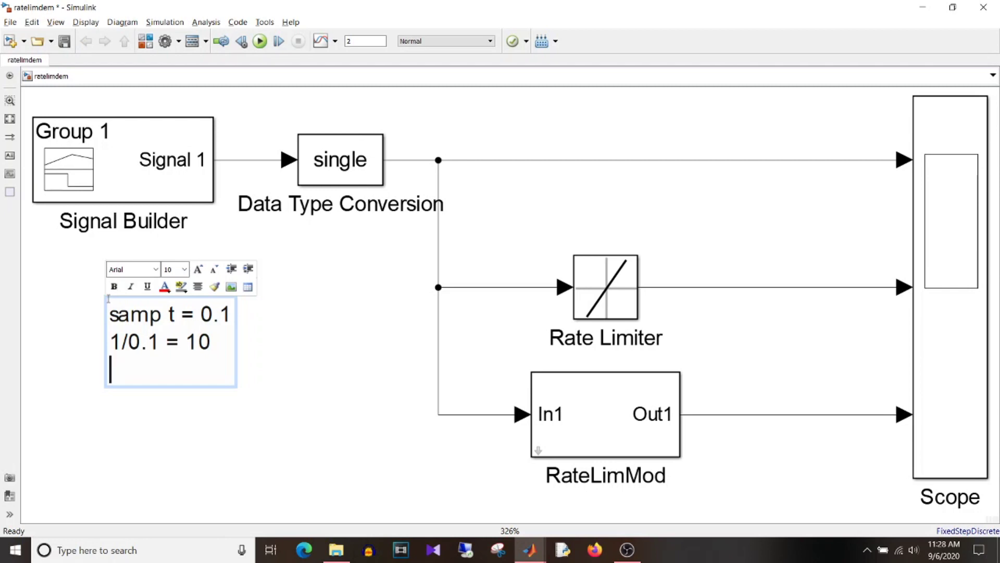
pyautogui.write('2/0.1 = 20')
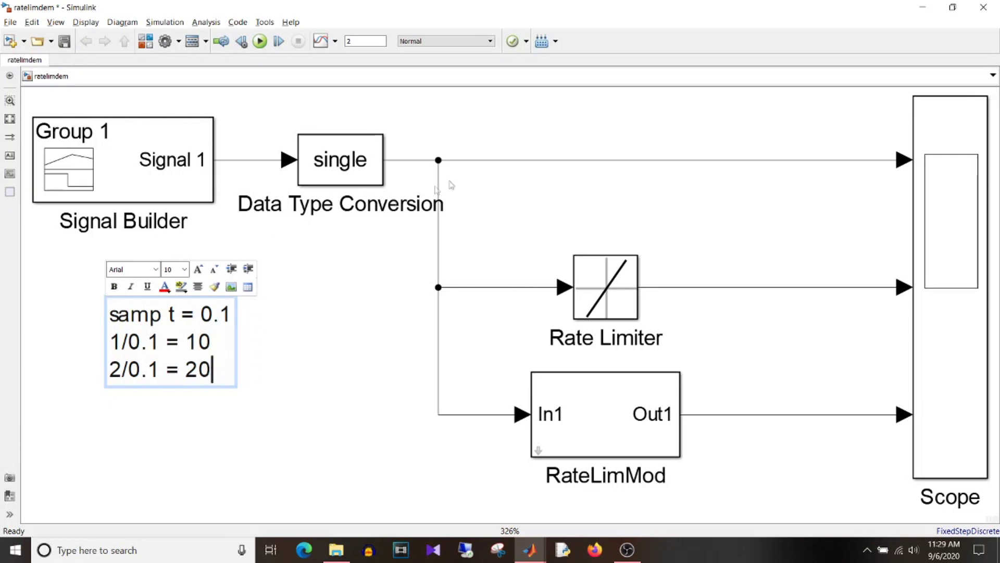
pyautogui.click(606, 305)
# Compare the note against the Rate Limiter's parameters, then deselect the sample-time note.
pyautogui.doubleClick(606, 304)
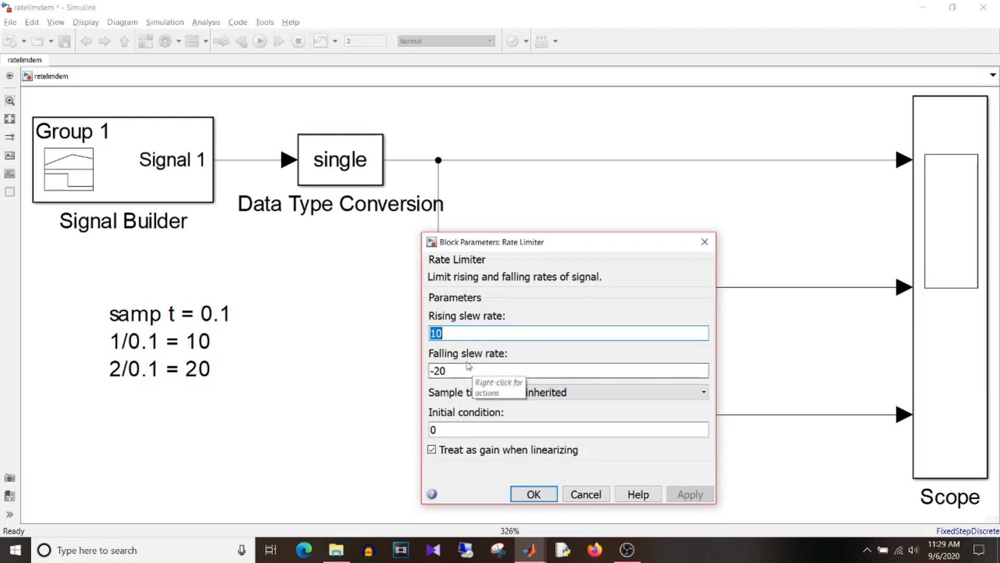
pyautogui.click(534, 494)
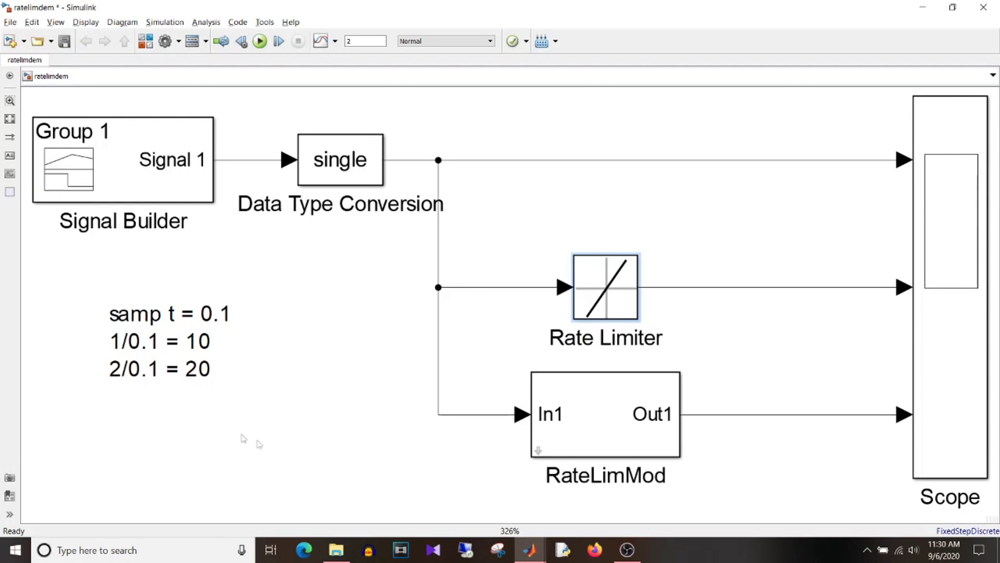
pyautogui.click(616, 283)
pyautogui.click(125, 349)
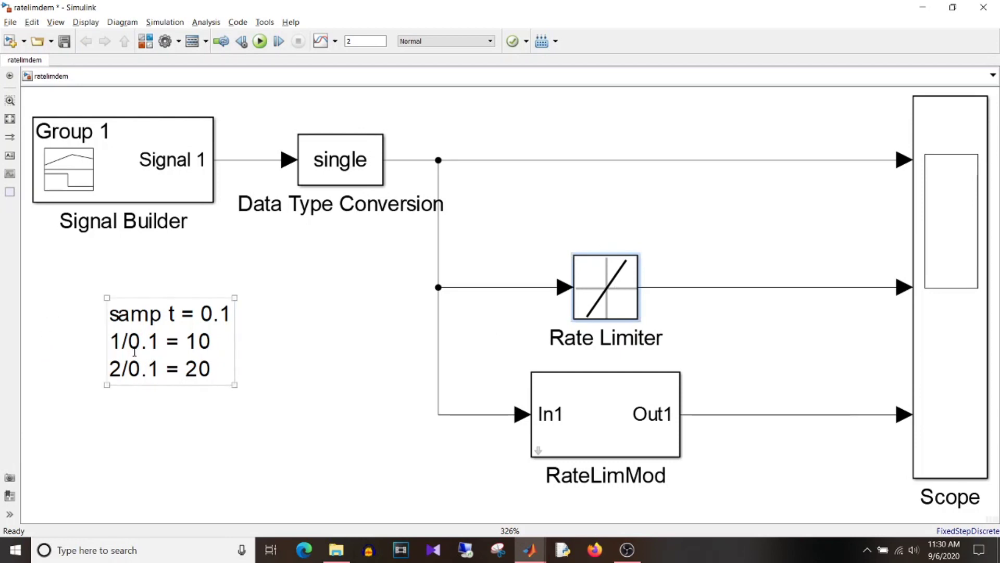
pyautogui.click(278, 393)
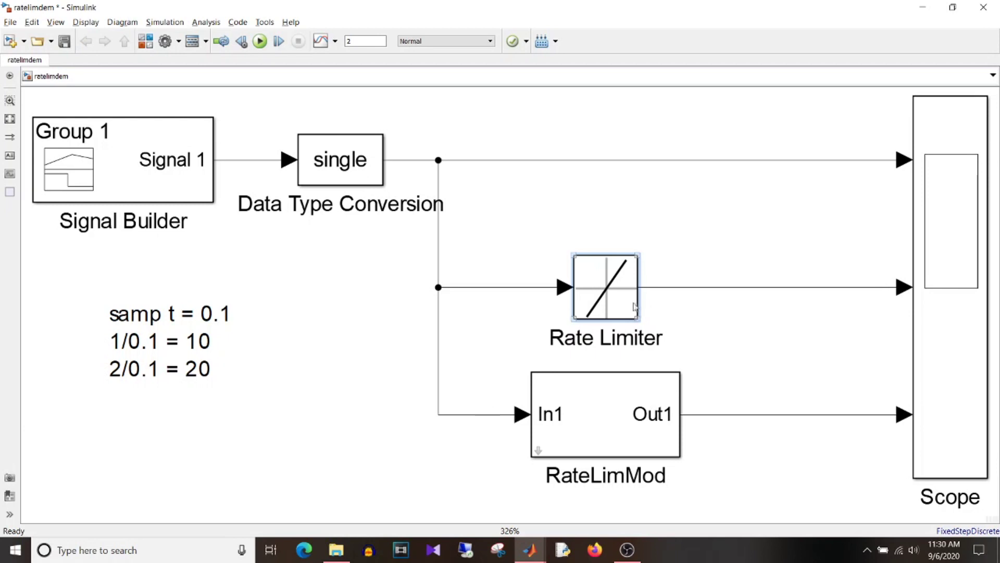
# Select RateLimMod and open its source library ratelib with Ctrl+L.
pyautogui.click(619, 312)
pyautogui.click(614, 421)
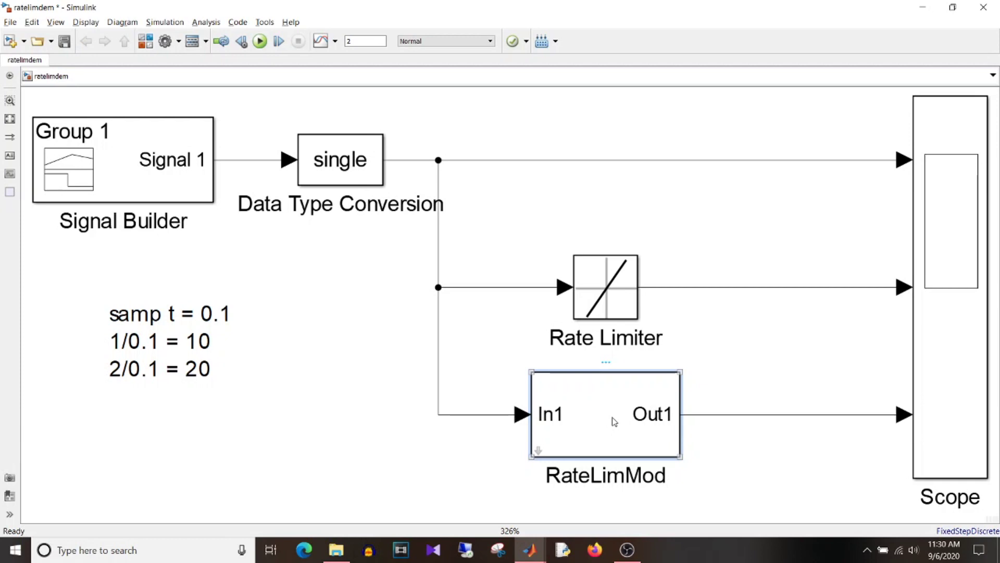
pyautogui.hotkey('ctrl', 'l')
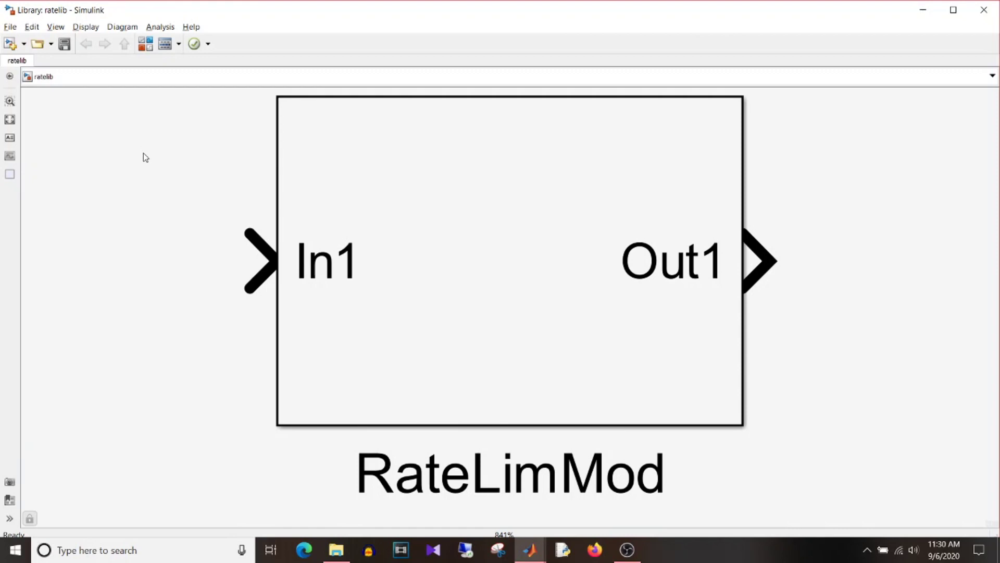
pyautogui.scroll(-3, 495, 225)
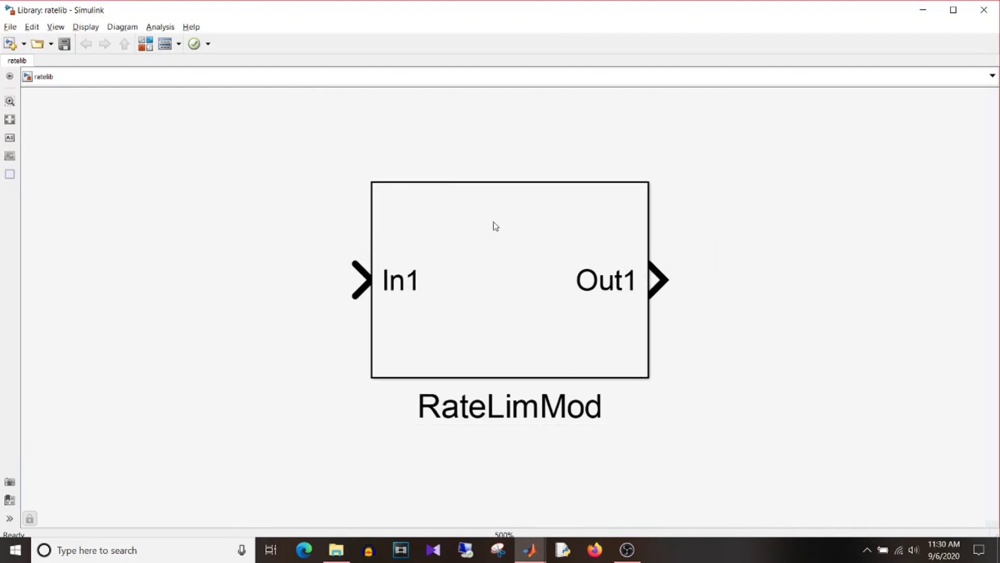
pyautogui.doubleClick(503, 269)
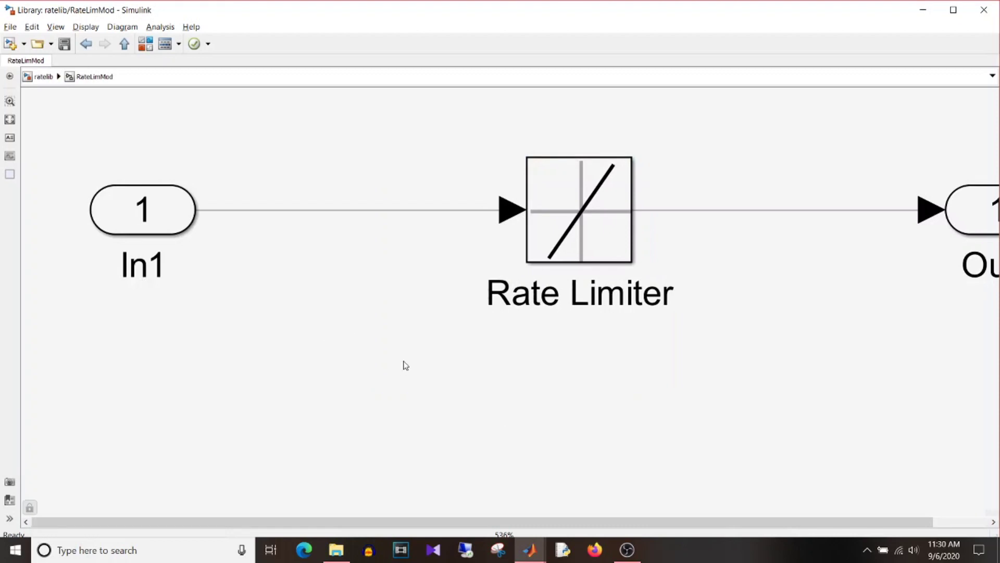
pyautogui.press('space')
pyautogui.click(43, 77)
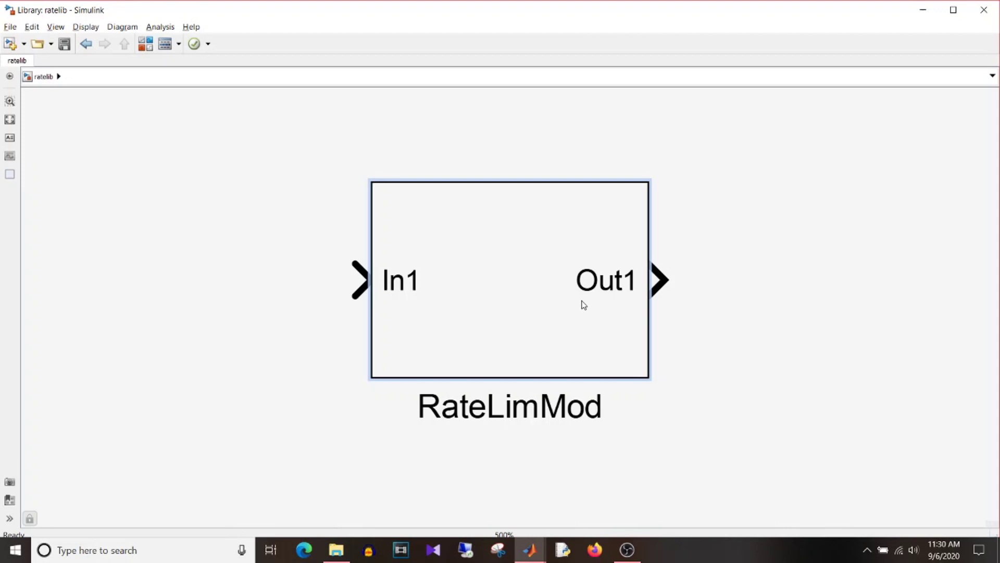
# In RateLimMod's Mask Editor, inspect the UpRate, DwnRate and SampT dialog parameters, then close it.
pyautogui.hotkey('ctrl', 'm')
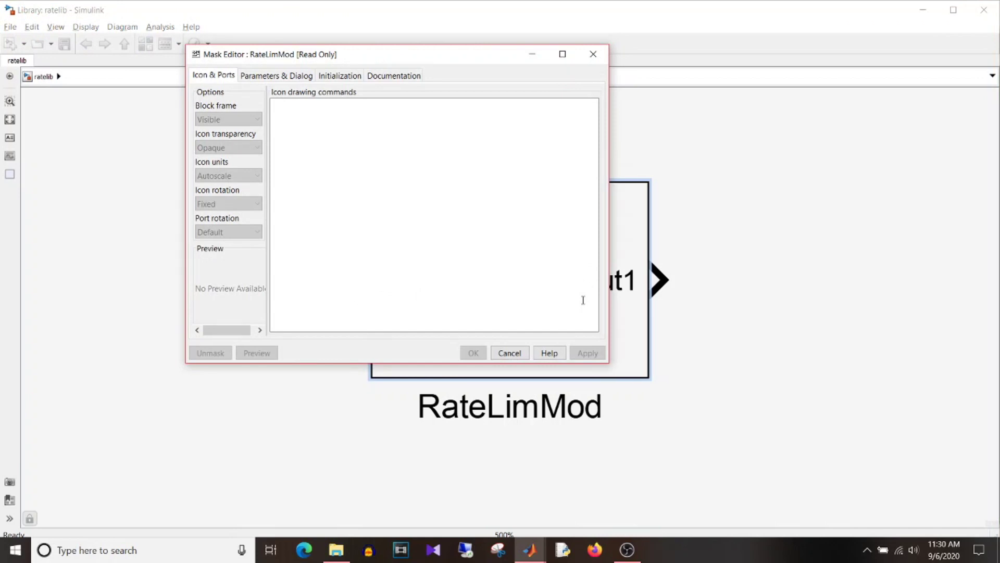
pyautogui.click(259, 76)
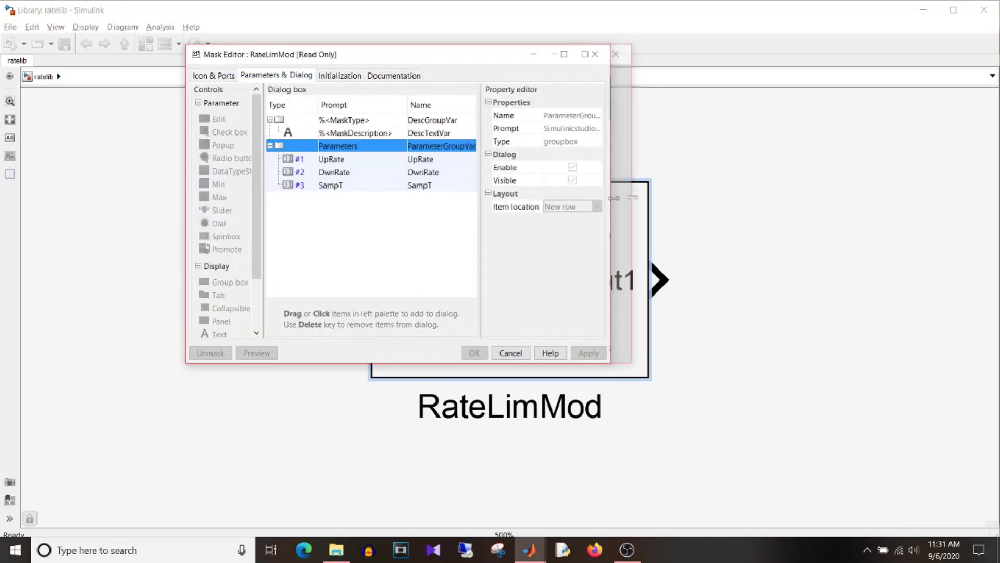
pyautogui.moveTo(614, 198); pyautogui.dragTo(821, 198)
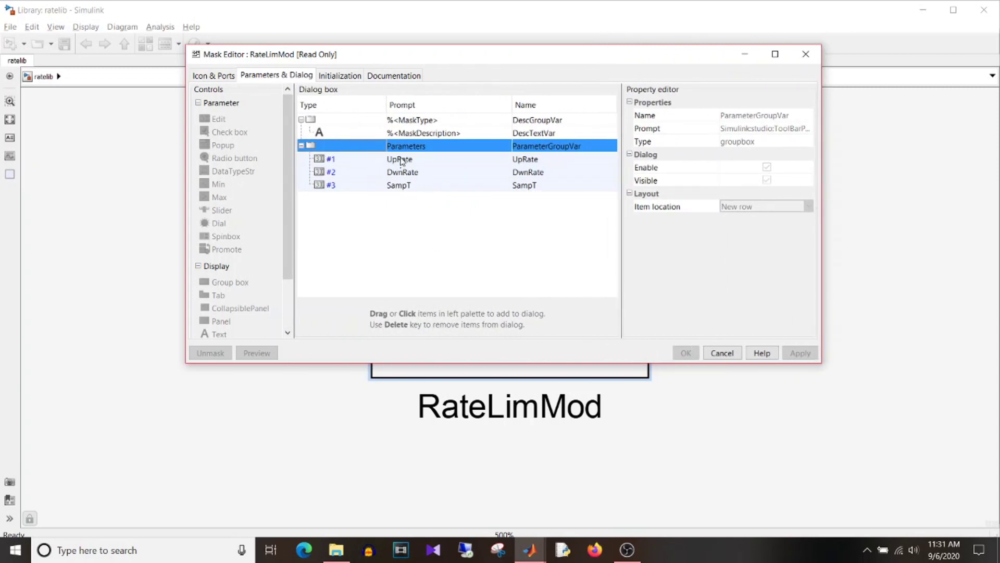
pyautogui.click(400, 160)
pyautogui.click(419, 172)
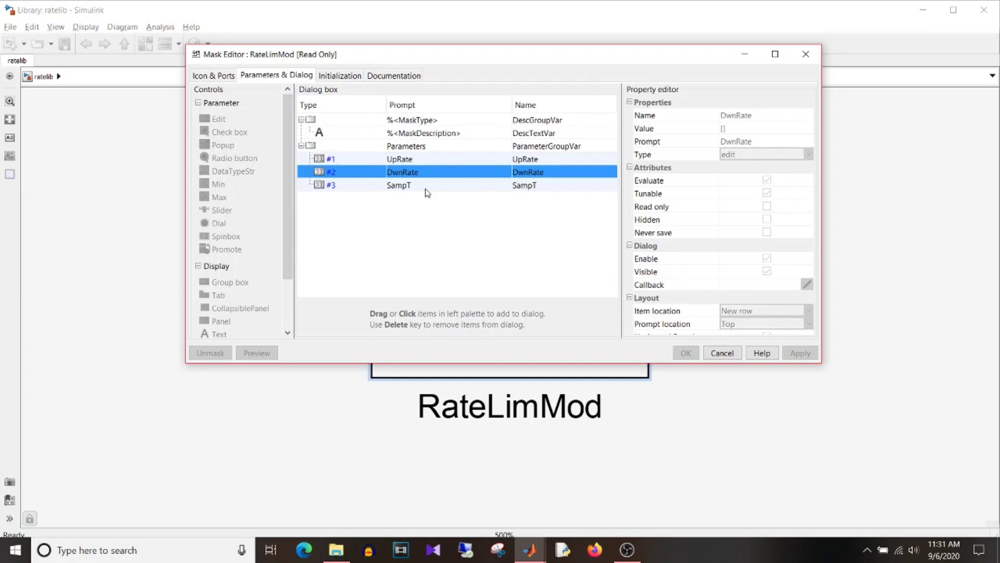
pyautogui.click(427, 188)
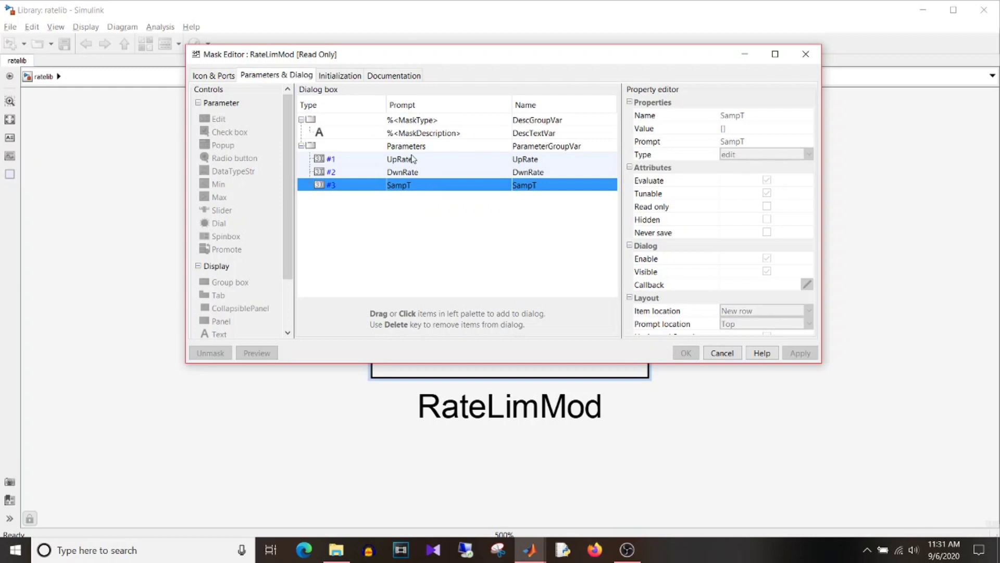
pyautogui.click(411, 159)
pyautogui.click(425, 173)
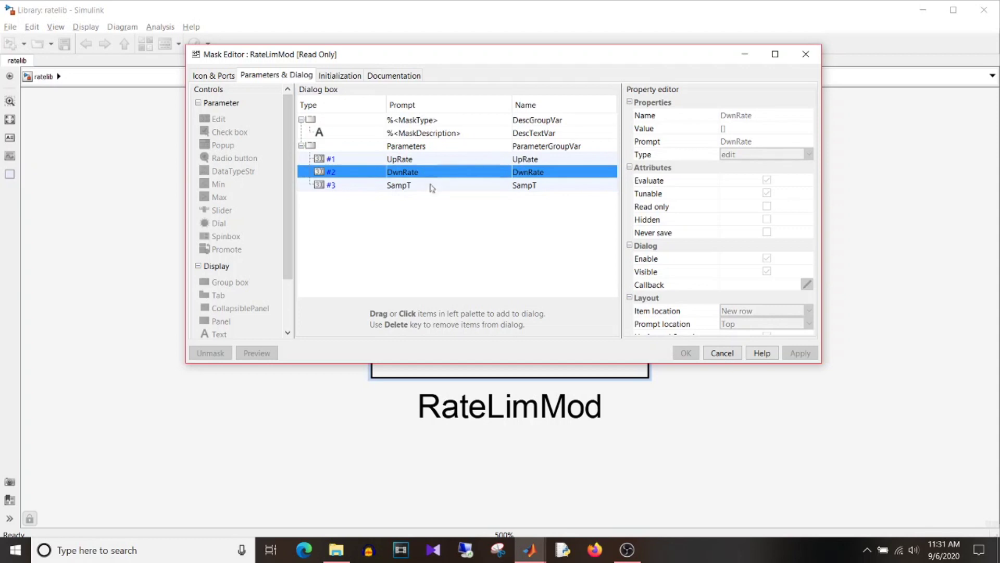
pyautogui.click(436, 189)
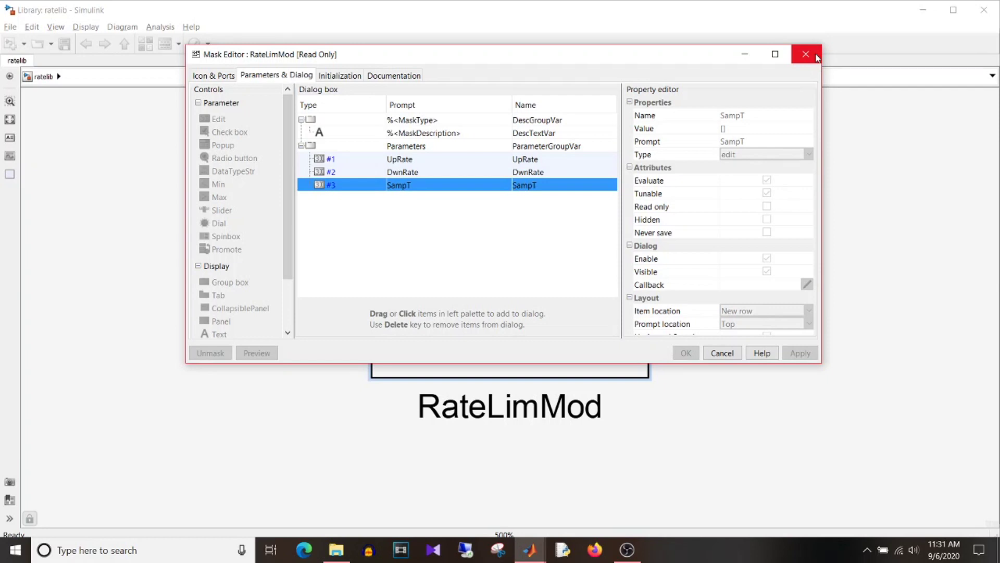
pyautogui.click(806, 55)
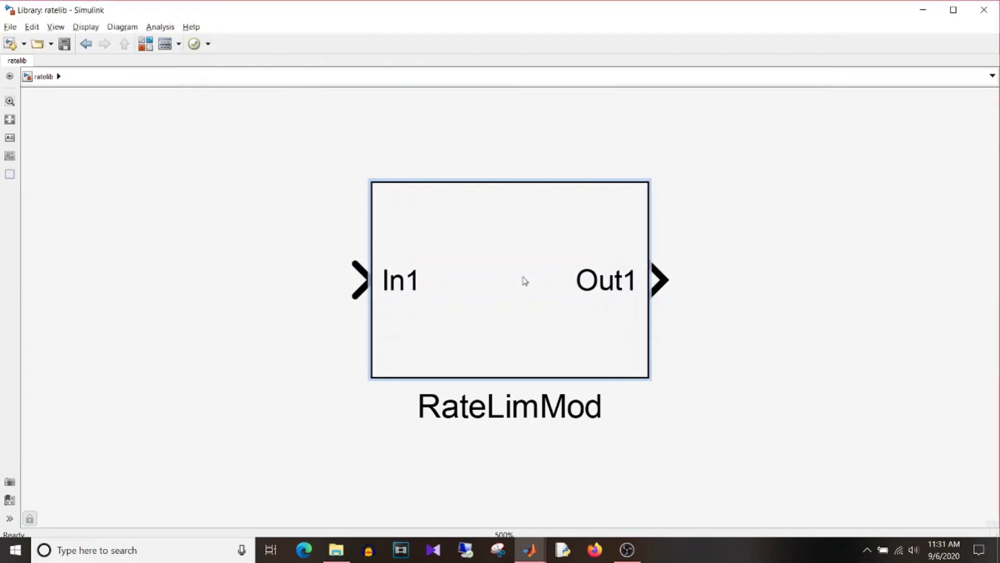
# Look under RateLimMod's mask: its Rate Limiter uses UpRate/SampT and -1*(DwnRate/SampT) slew rates.
pyautogui.doubleClick(522, 281)
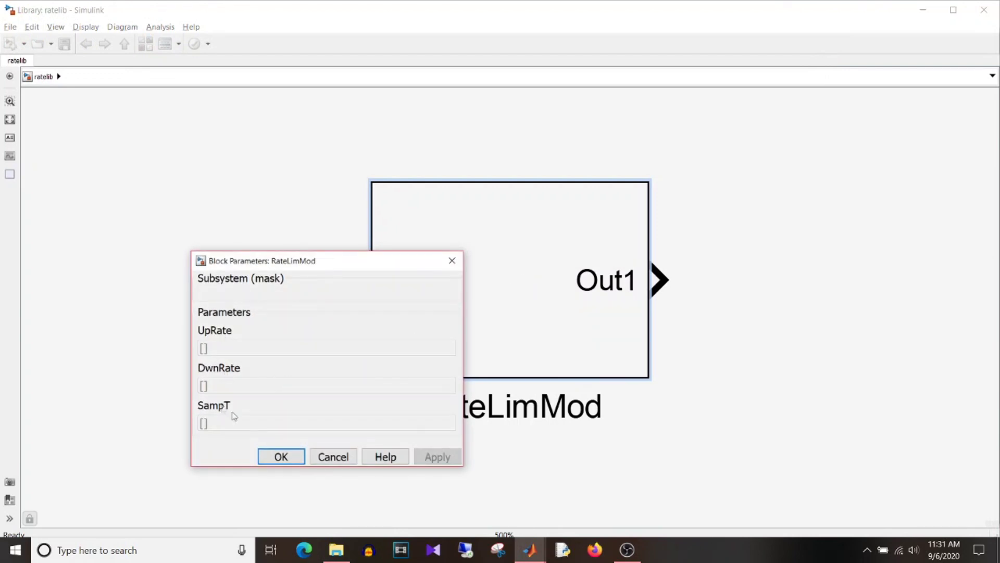
pyautogui.click(333, 457)
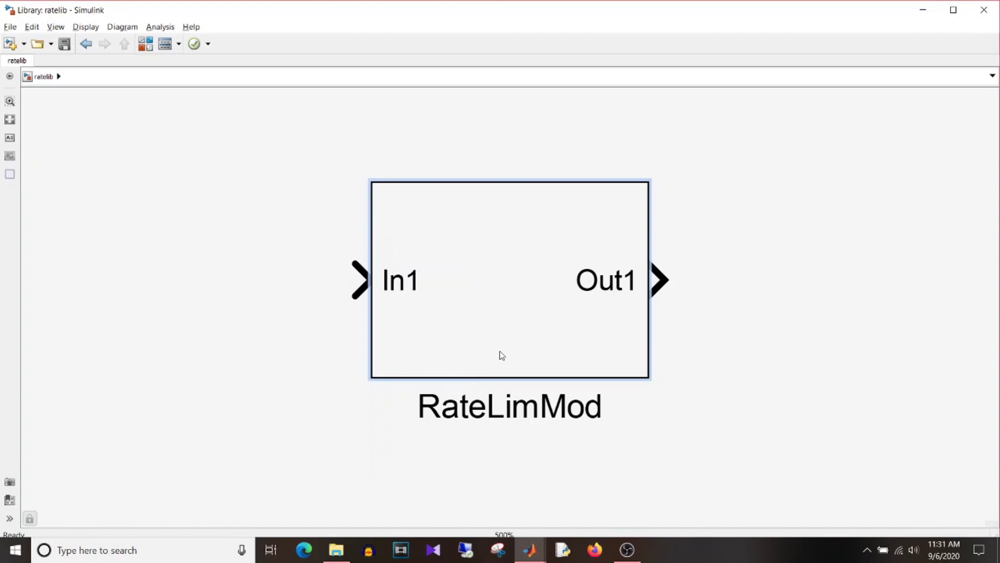
pyautogui.hotkey('ctrl', 'u')
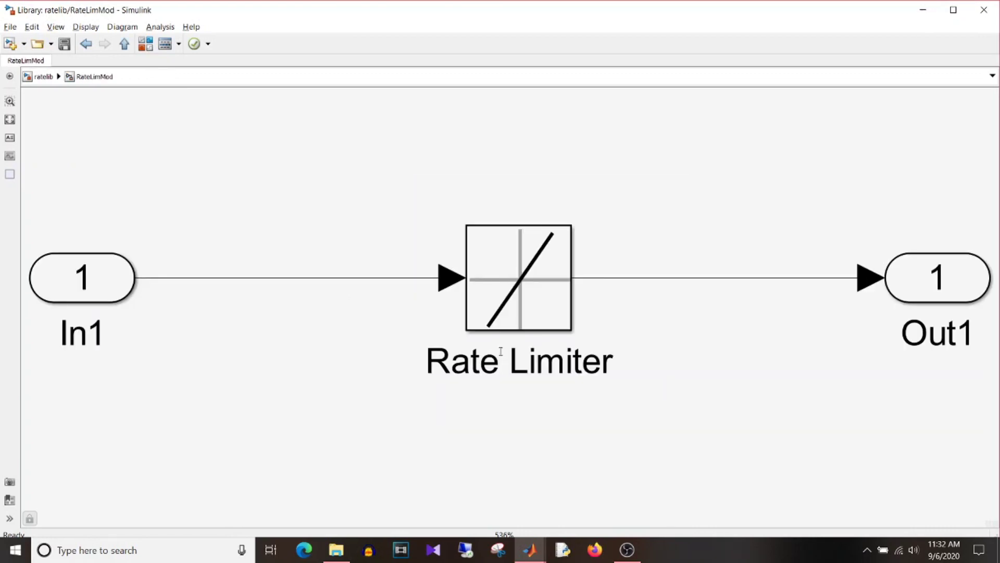
pyautogui.doubleClick(513, 310)
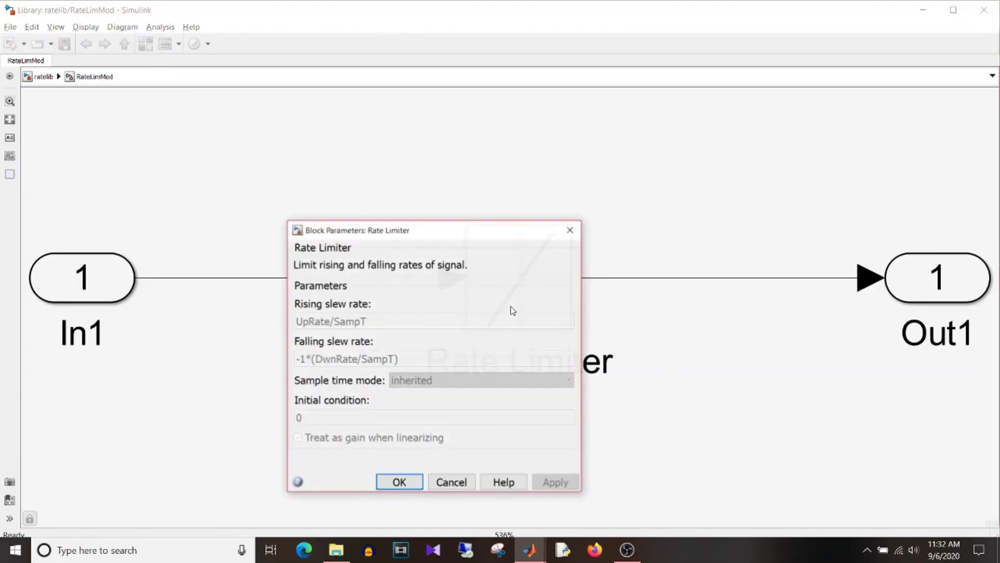
pyautogui.moveTo(500, 233); pyautogui.dragTo(629, 142)
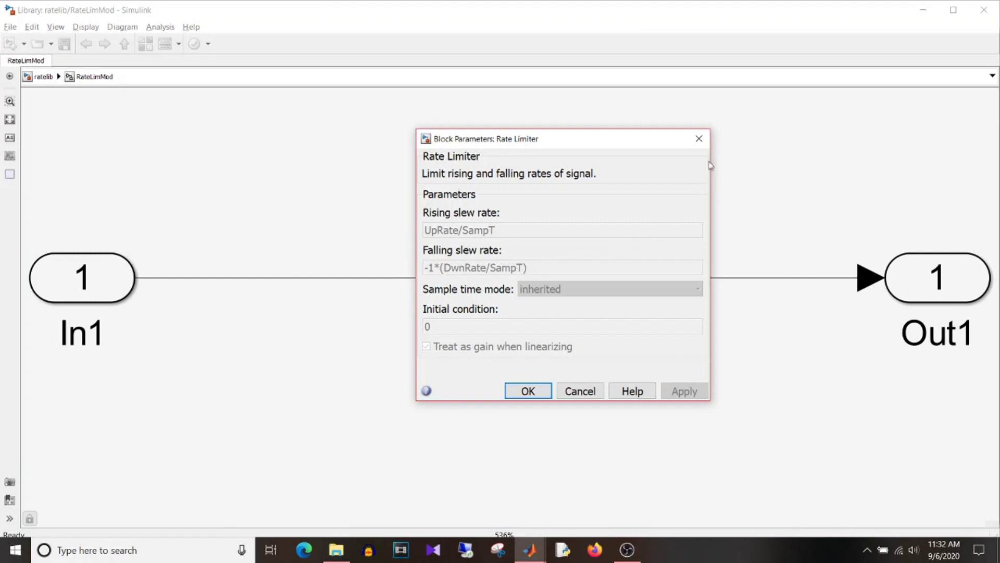
pyautogui.click(699, 139)
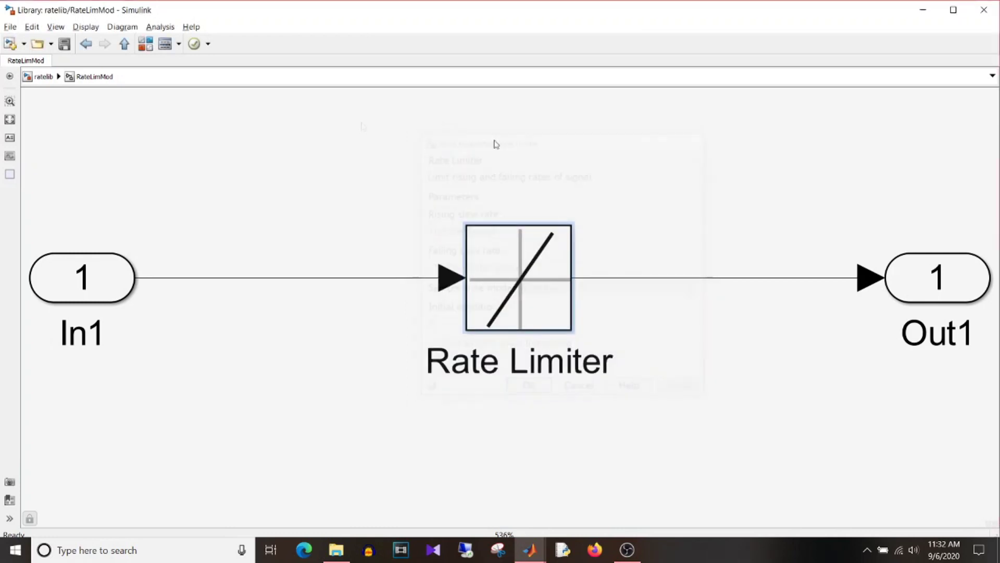
pyautogui.click(43, 76)
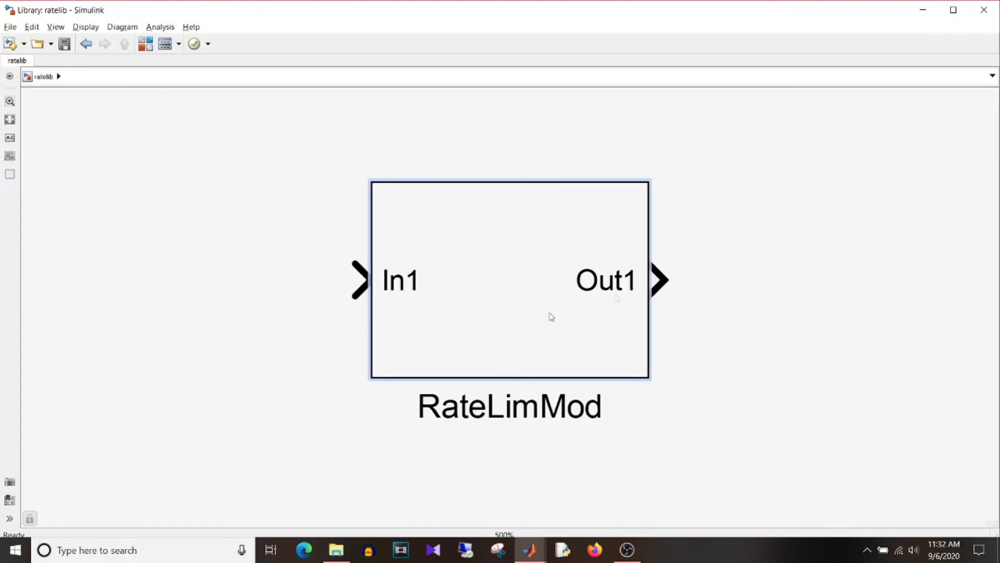
# Minimize ratelib and open RateLimMod's parameters in ratelimdem: UpRate 1, DwnRate 2, SampT 0.1.
pyautogui.click(924, 11)
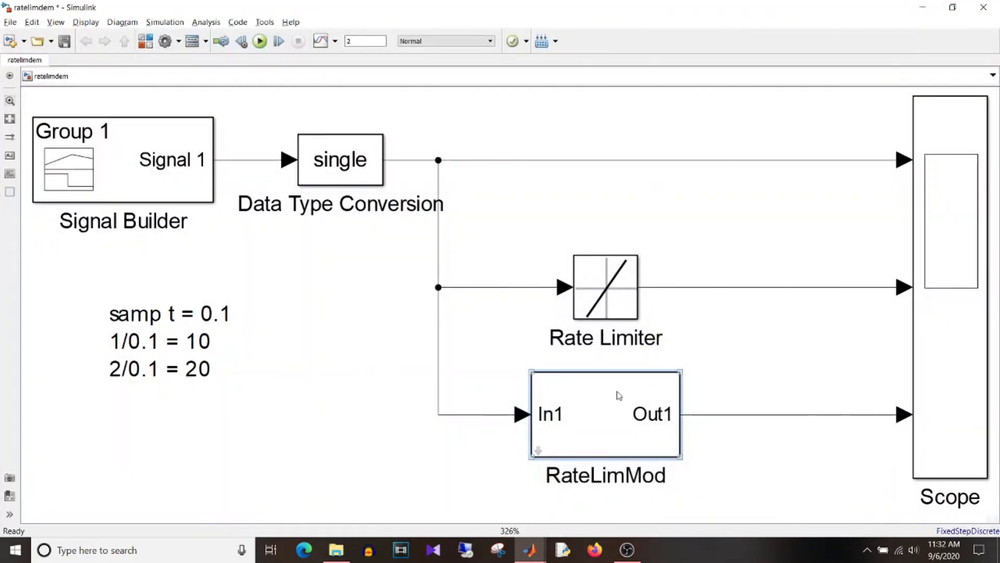
pyautogui.doubleClick(616, 413)
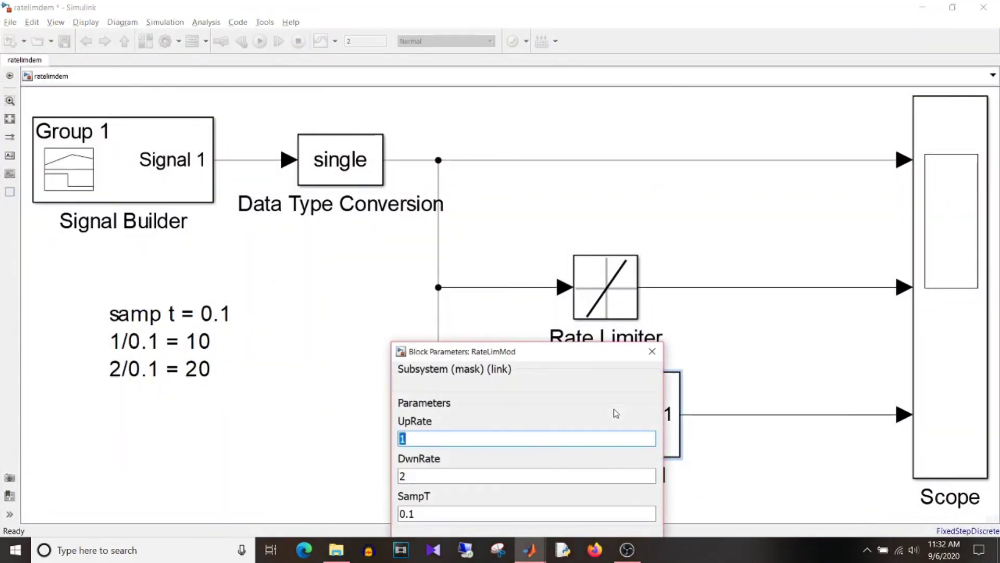
pyautogui.moveTo(526, 354); pyautogui.dragTo(771, 147)
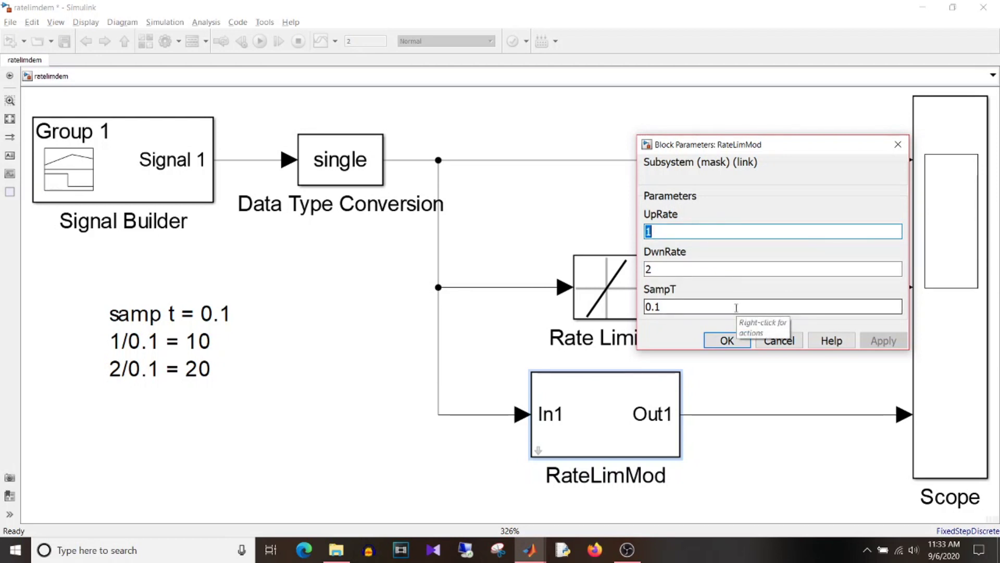
# Cancel RateLimMod's dialog and read the Signal Builder's 5-unit pulse and 0.5 peak at 1.4 s.
pyautogui.click(792, 346)
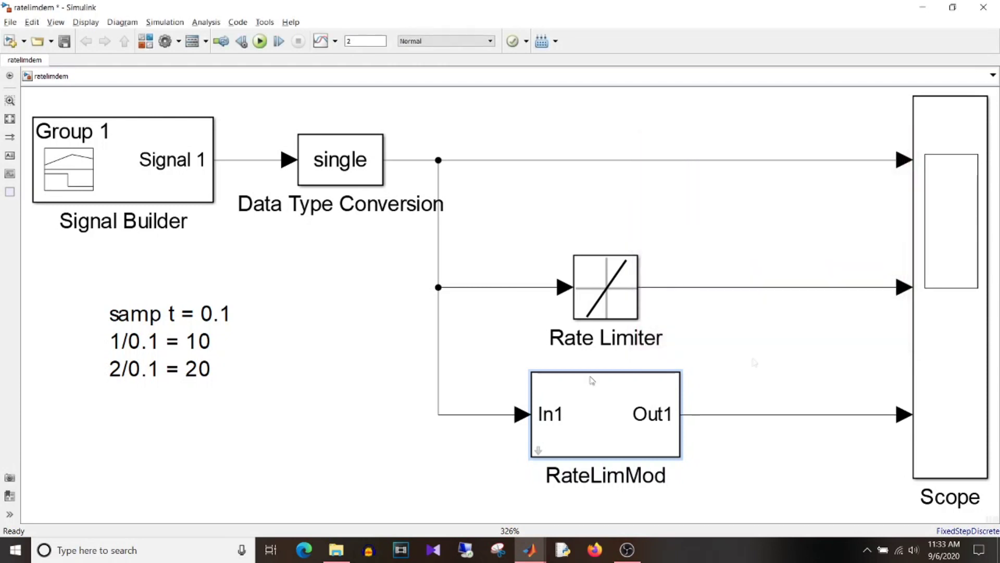
pyautogui.click(135, 182)
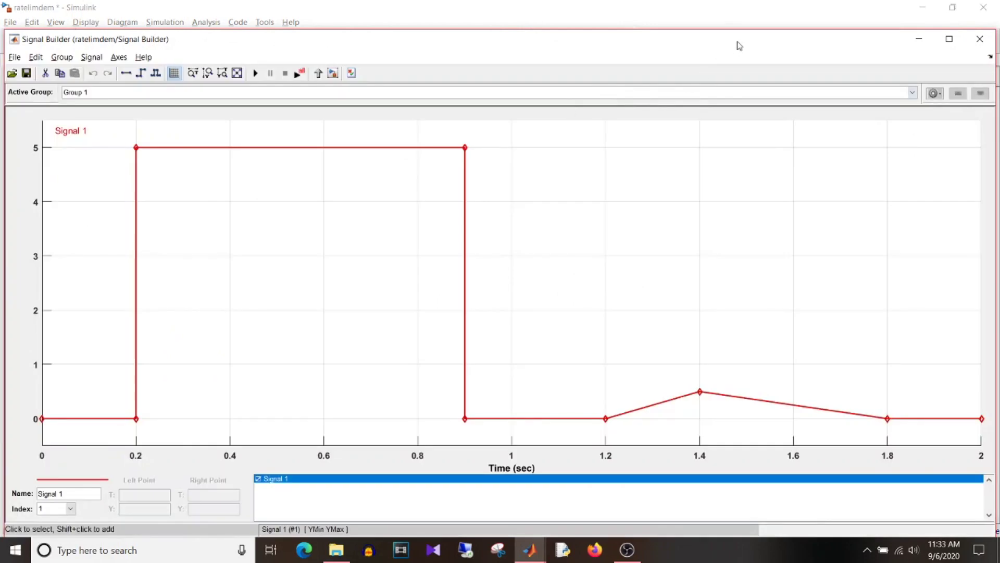
pyautogui.doubleClick(736, 40)
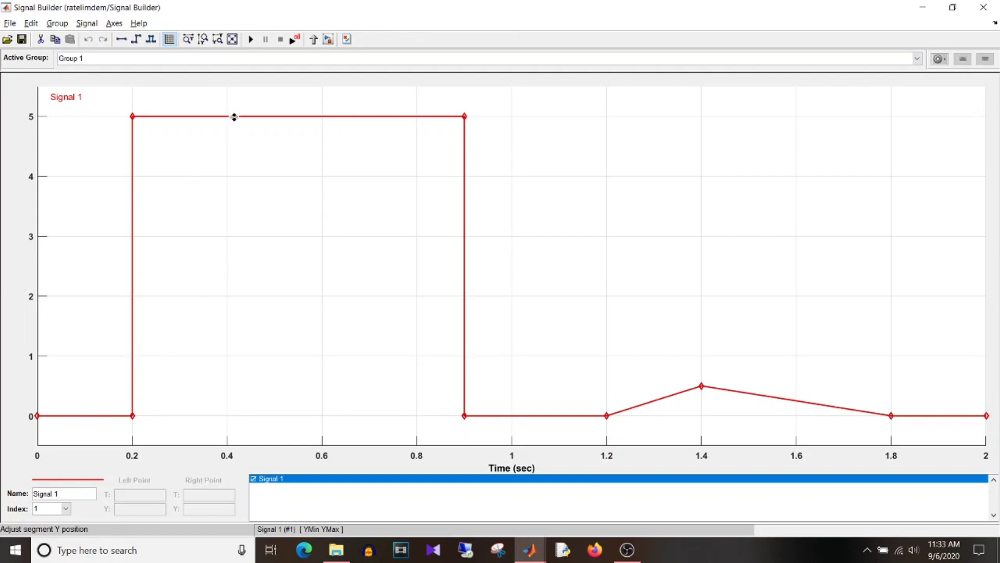
pyautogui.click(233, 118)
pyautogui.click(701, 385)
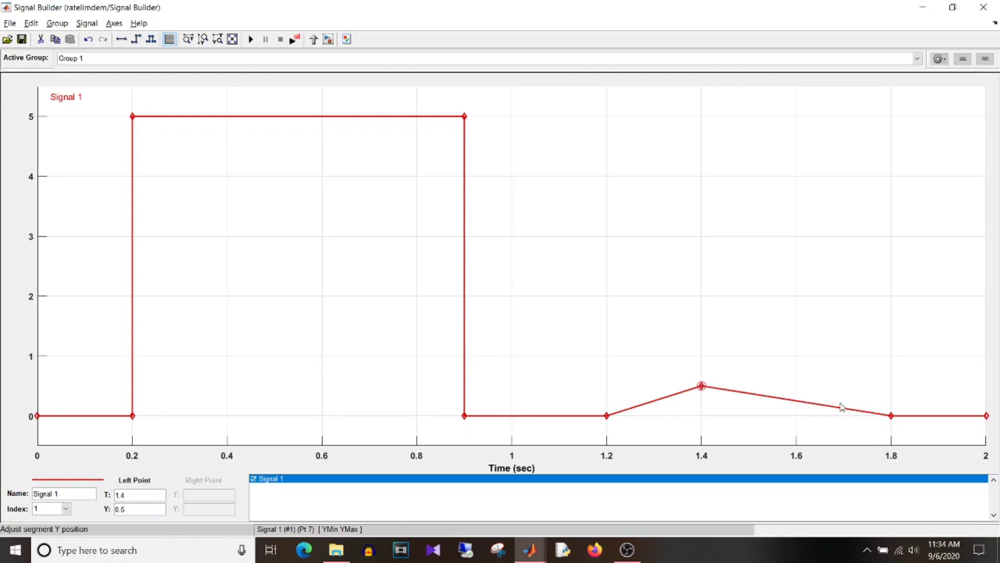
pyautogui.click(984, 6)
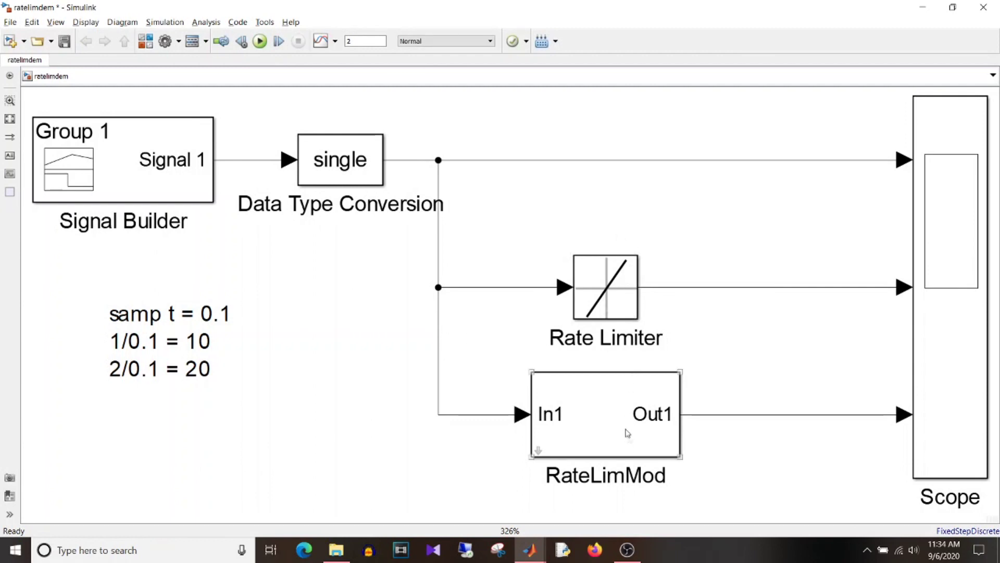
# Open the Scope showing the input and both limiters' outputs, and enable cursor measurements.
pyautogui.doubleClick(938, 295)
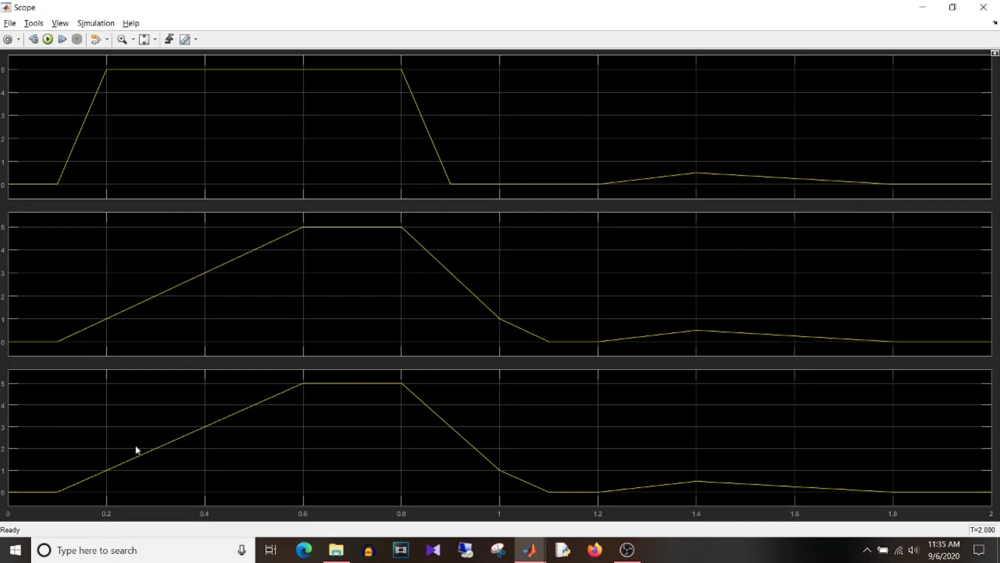
pyautogui.click(186, 42)
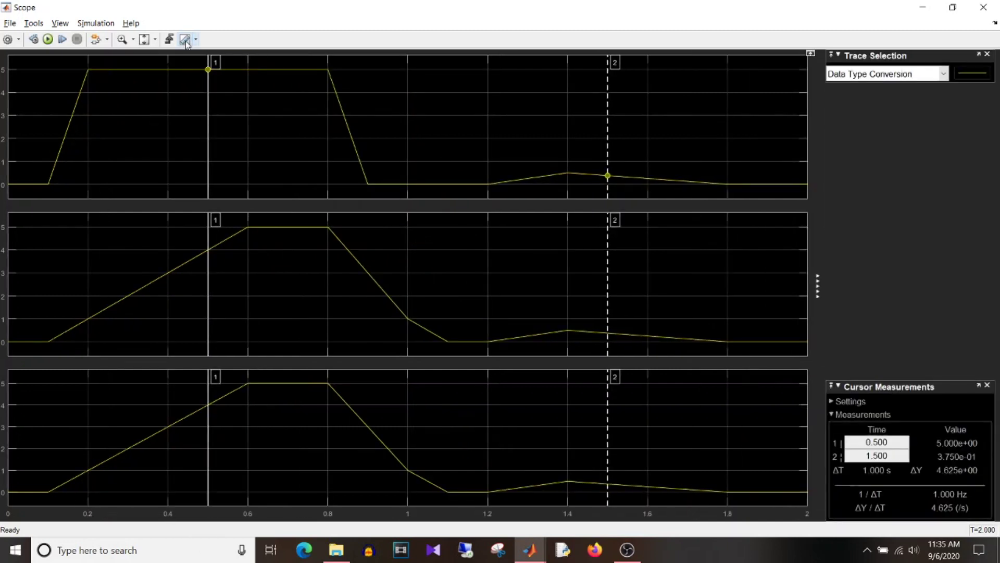
# Place cursor 1 near 0.1 s and select the Rate Limiter trace for measurement.
pyautogui.moveTo(208, 73); pyautogui.dragTo(49, 71)
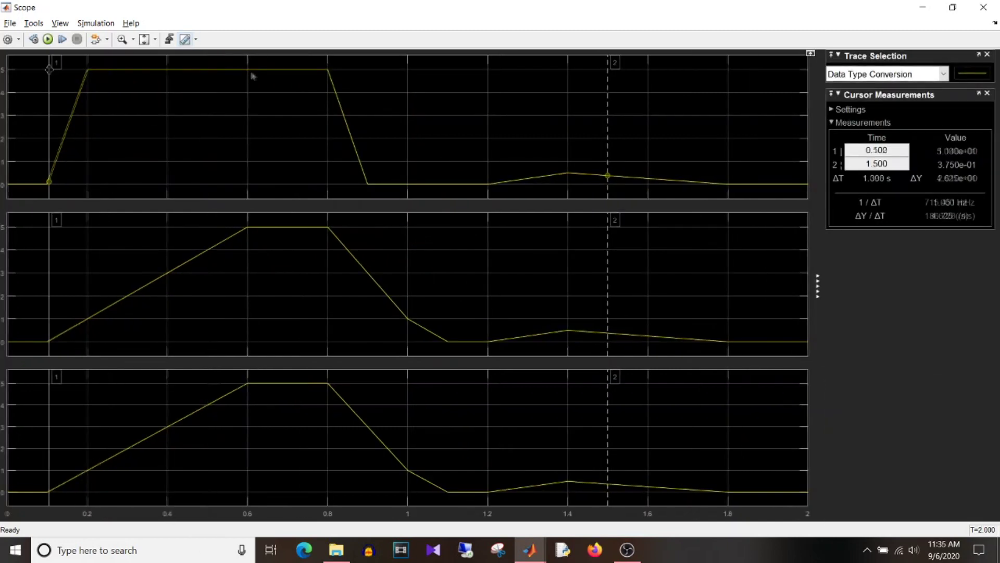
pyautogui.click(943, 74)
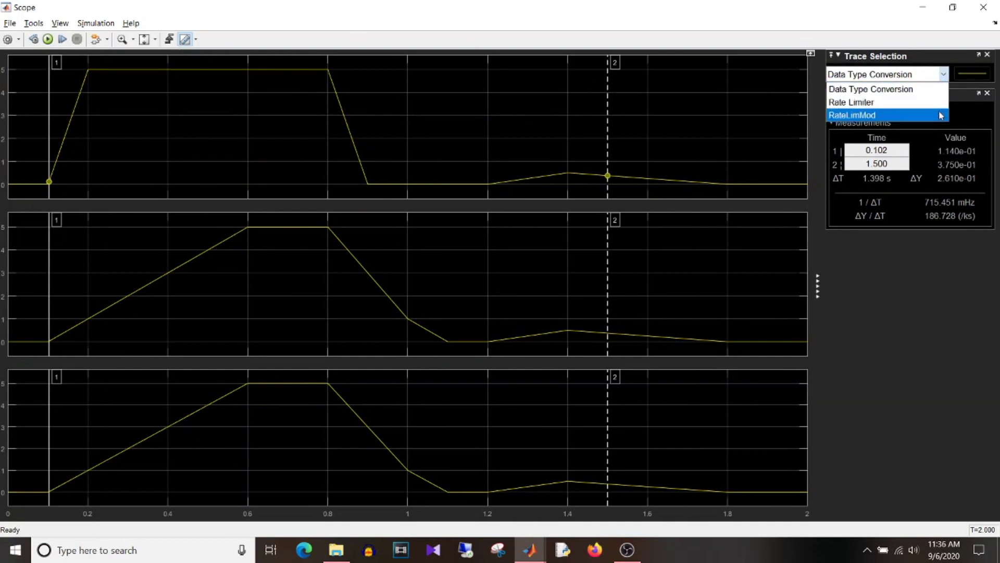
pyautogui.click(940, 102)
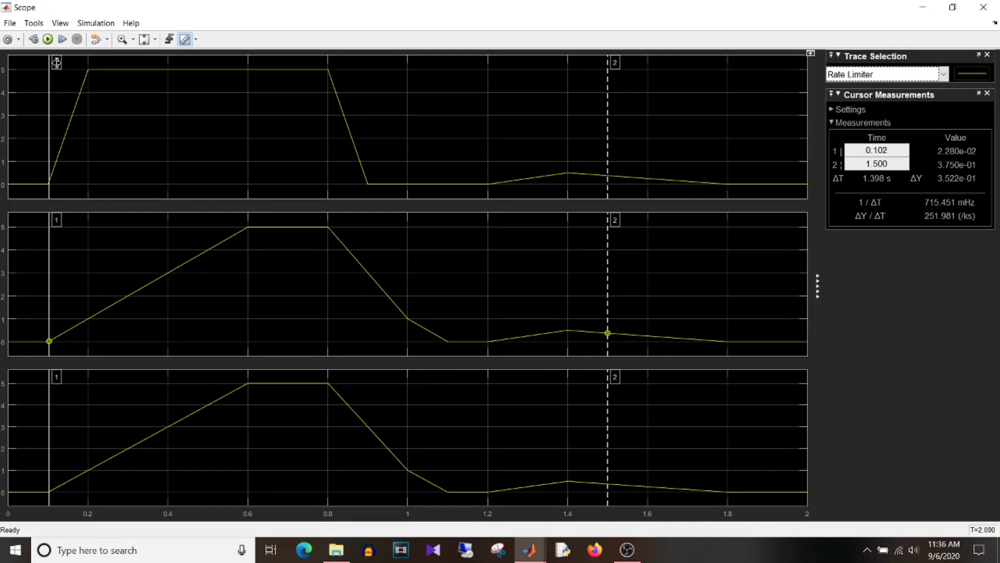
# Step cursor 1 along the Rate Limiter ramp through 0.2, 0.3 and 0.4 s to about 0.9 s.
pyautogui.moveTo(56, 63); pyautogui.dragTo(88, 66)
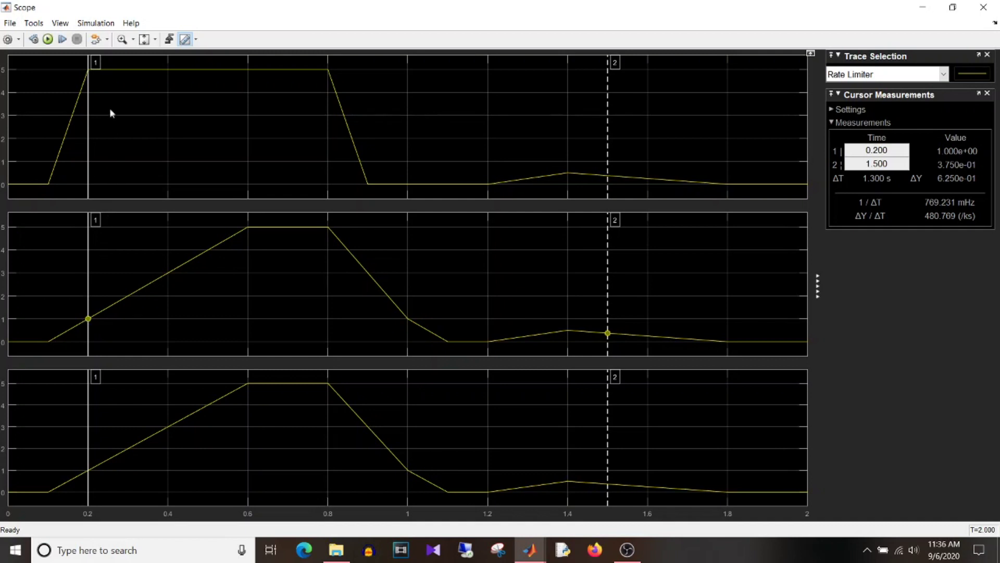
pyautogui.moveTo(96, 62); pyautogui.dragTo(129, 71)
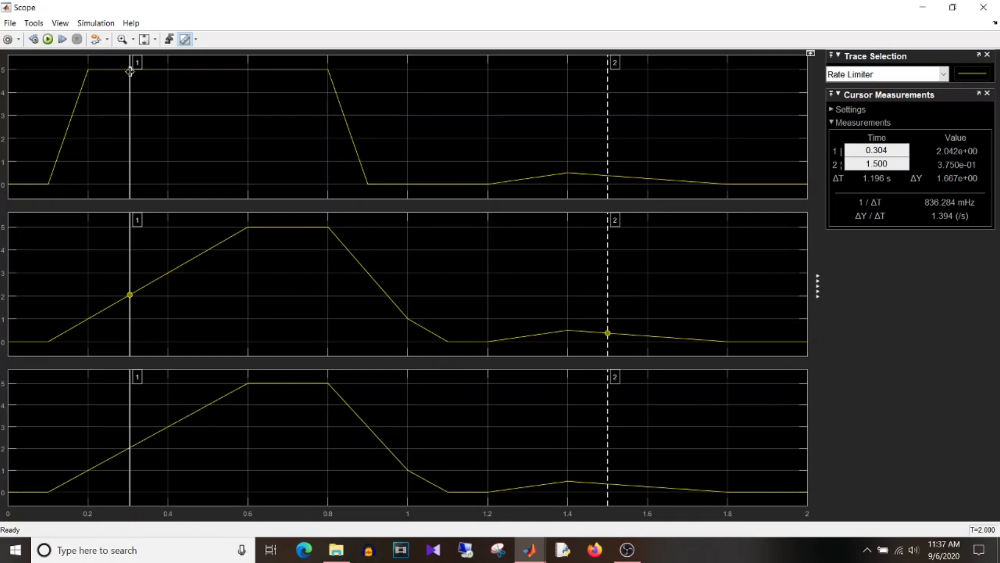
pyautogui.moveTo(129, 71); pyautogui.dragTo(327, 90)
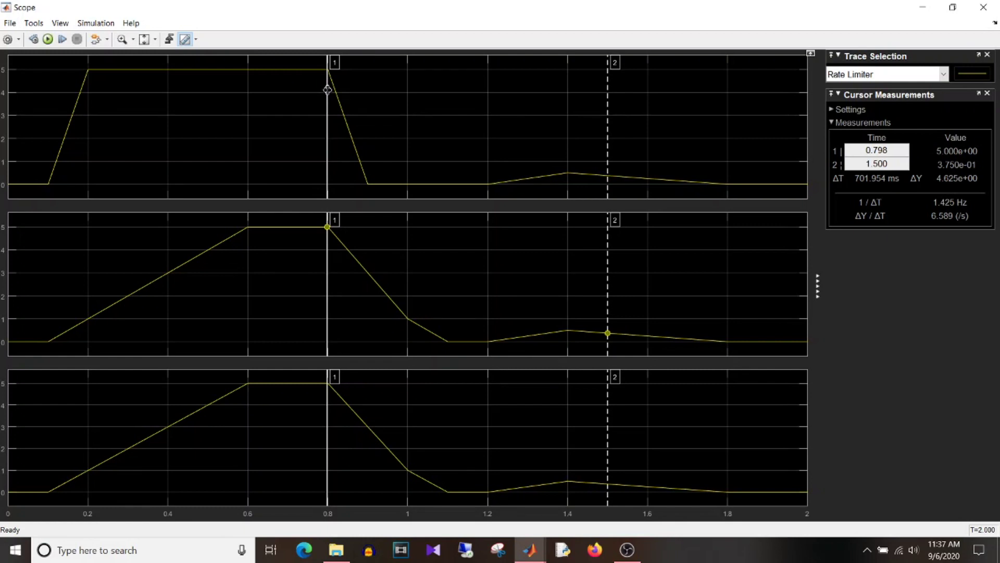
pyautogui.moveTo(327, 90); pyautogui.dragTo(369, 101)
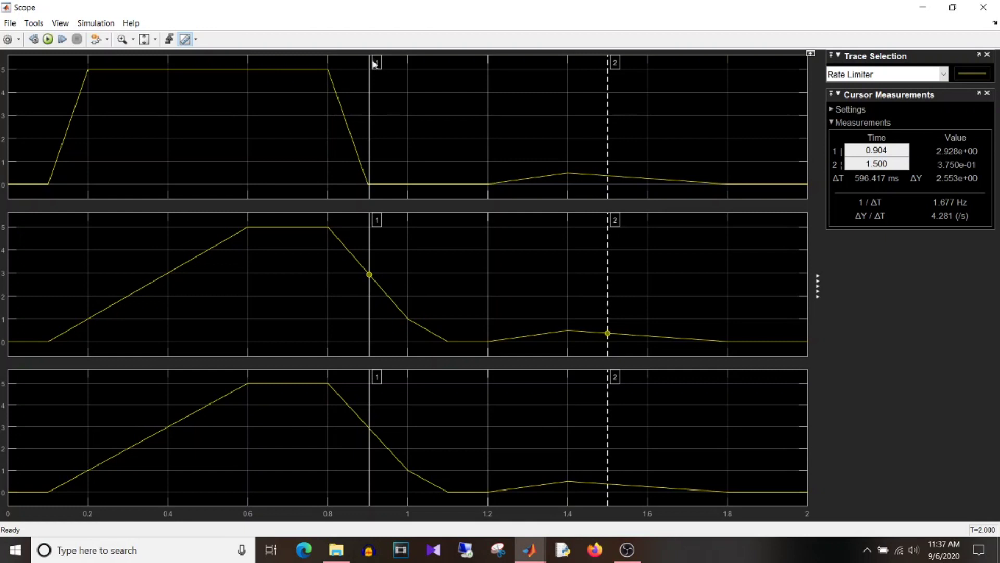
# Move cursor 1 along the falling ramp past 1.0 and 1.16 s, reaching 0.476 at 1.420 s.
pyautogui.moveTo(377, 61); pyautogui.dragTo(448, 86)
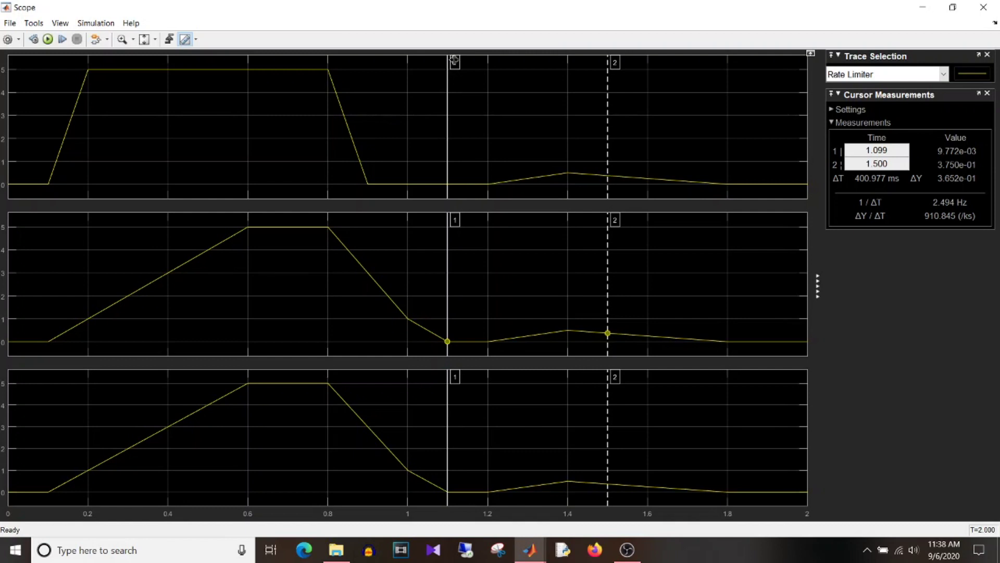
pyautogui.moveTo(451, 63); pyautogui.dragTo(575, 79)
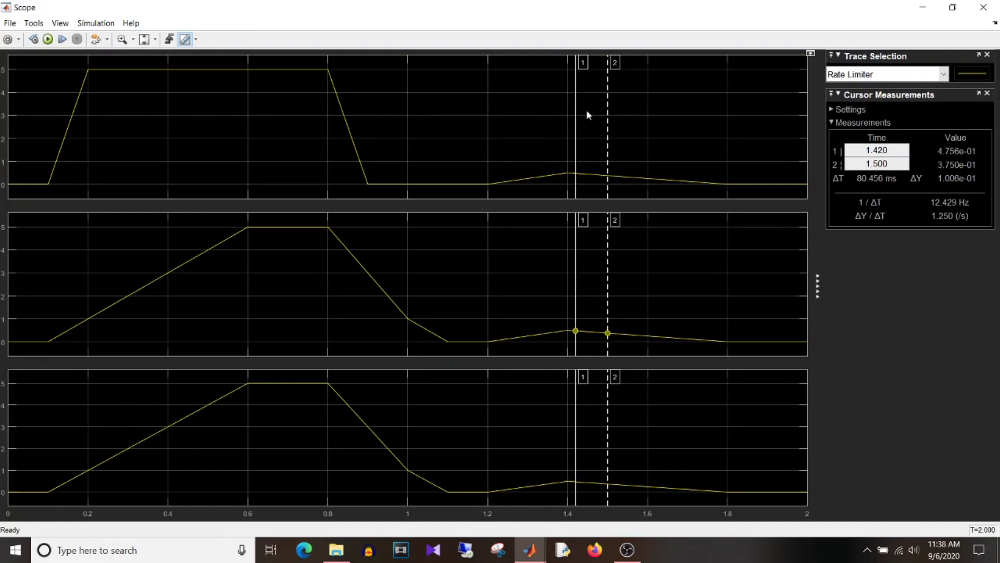